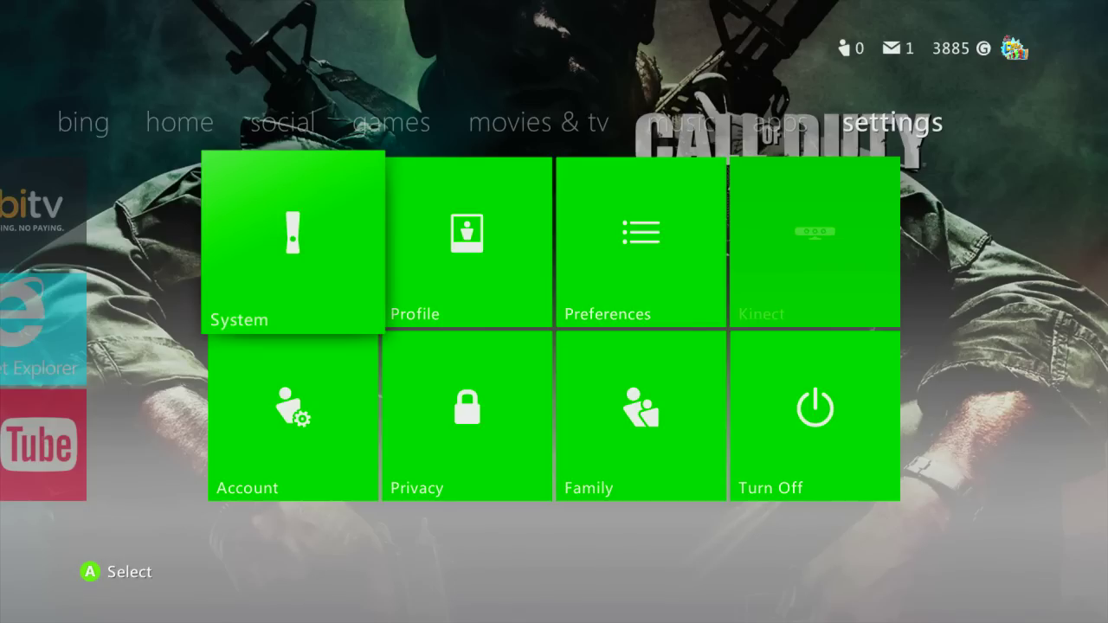
Open System > Storage and compare the Hard Drive (1.3 GB free) with the Memory Unit (25.3 GB free).
{"action": "key", "text": "Return"}
{"action": "key", "text": "Down"}
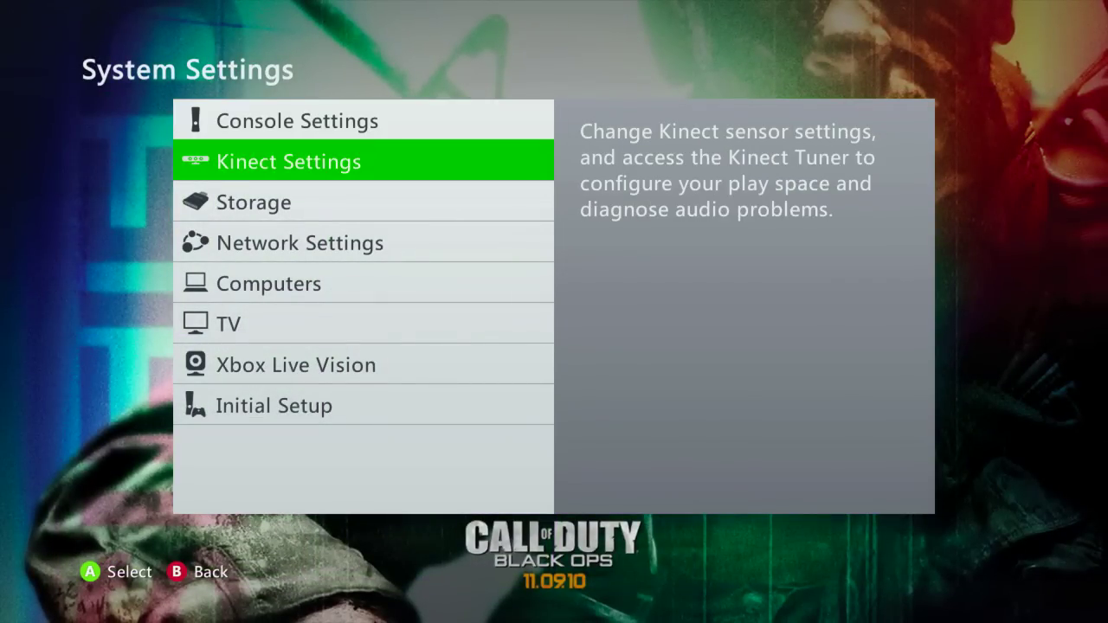
{"action": "key", "text": "Down"}
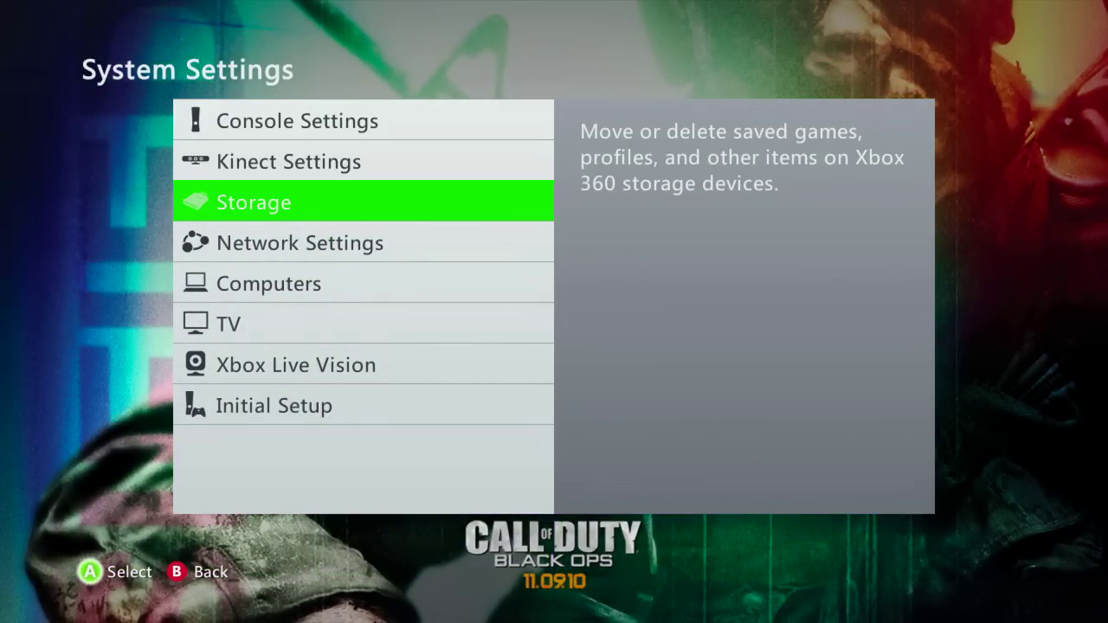
{"action": "key", "text": "Return"}
{"action": "key", "text": "Down"}
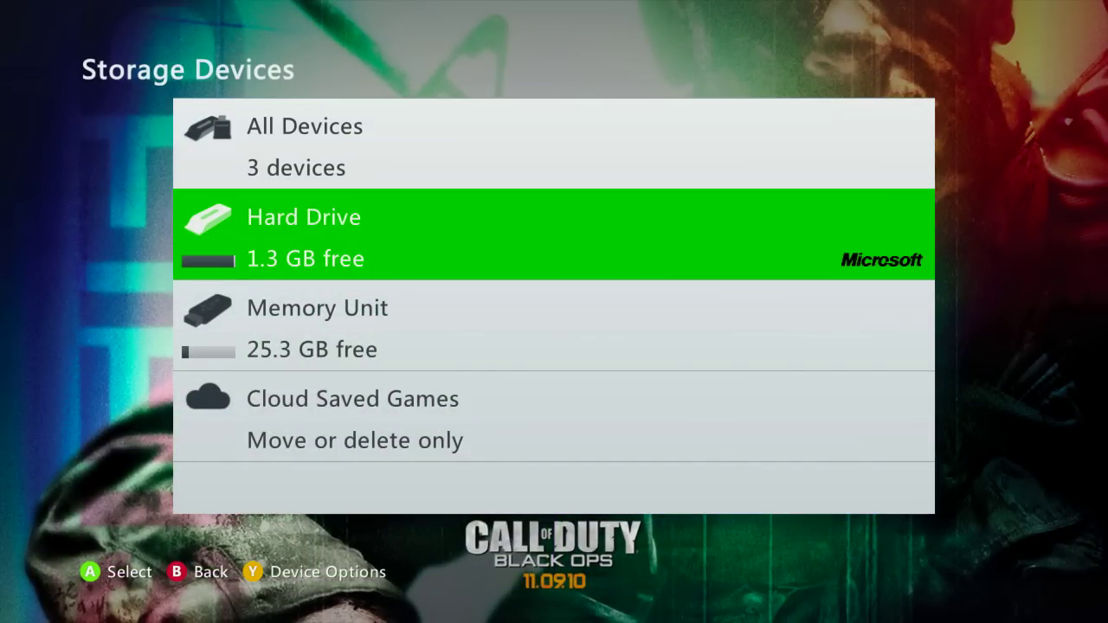
{"action": "key", "text": "Down"}
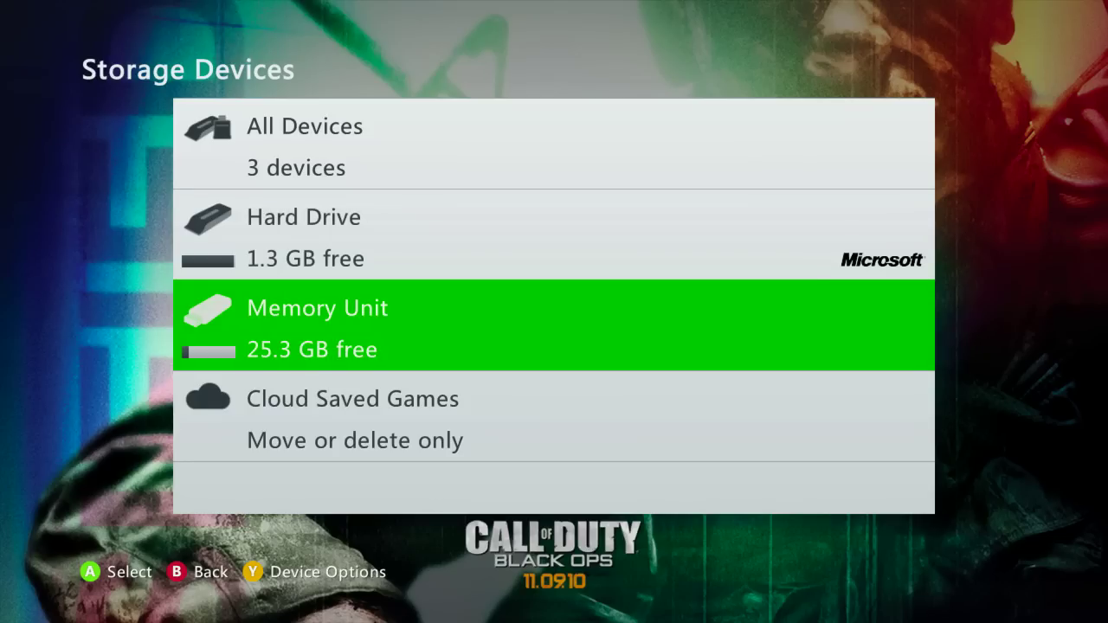
{"action": "key", "text": "Up"}
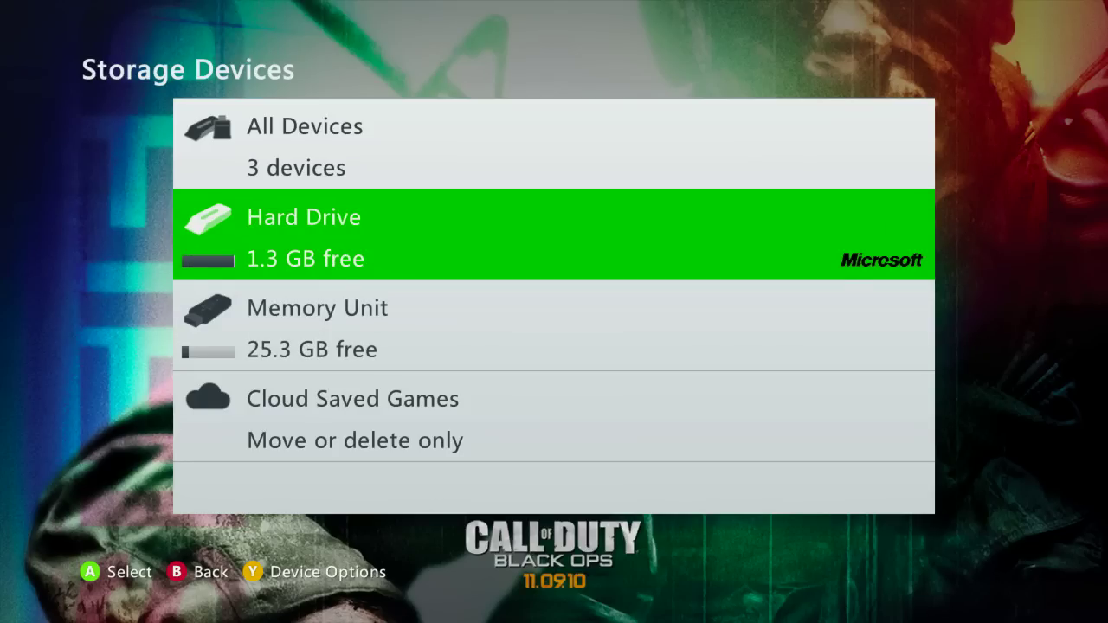
{"action": "key", "text": "Down"}
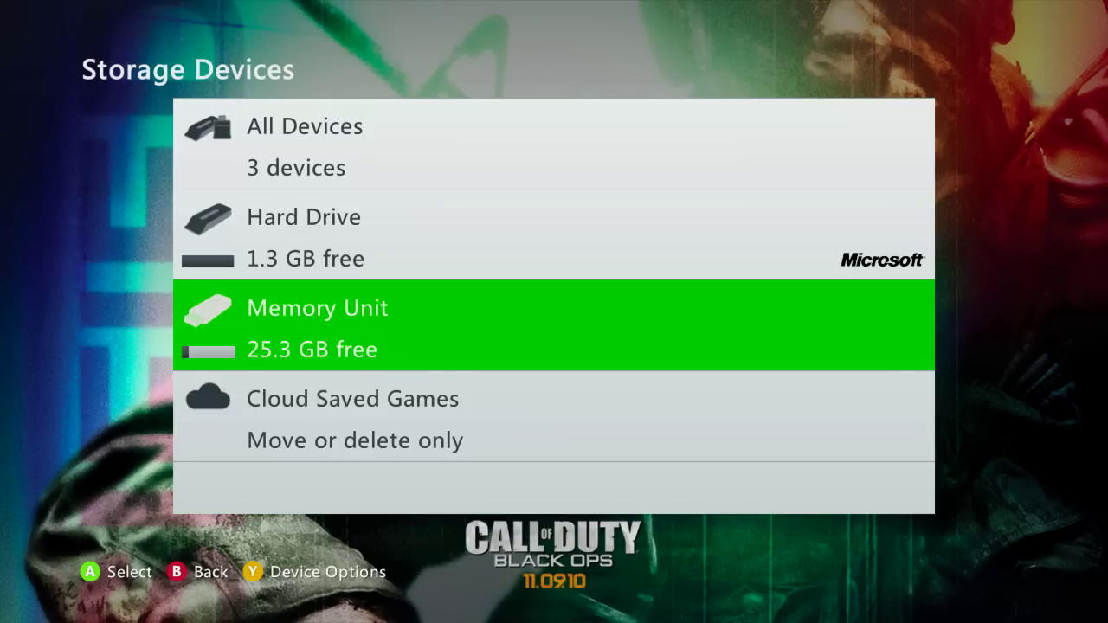
{"action": "key", "text": "Up"}
Open the Hard Drive's Profiles and select the user's own 7 MB profile.
{"action": "key", "text": "Return"}
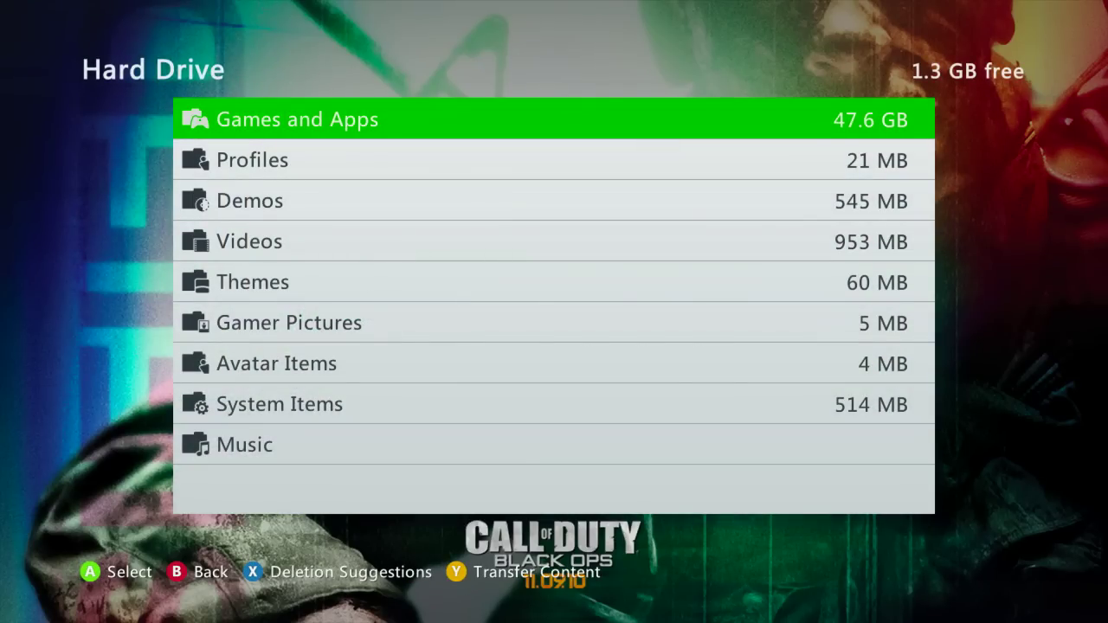
{"action": "key", "text": "Down"}
{"action": "key", "text": "Return"}
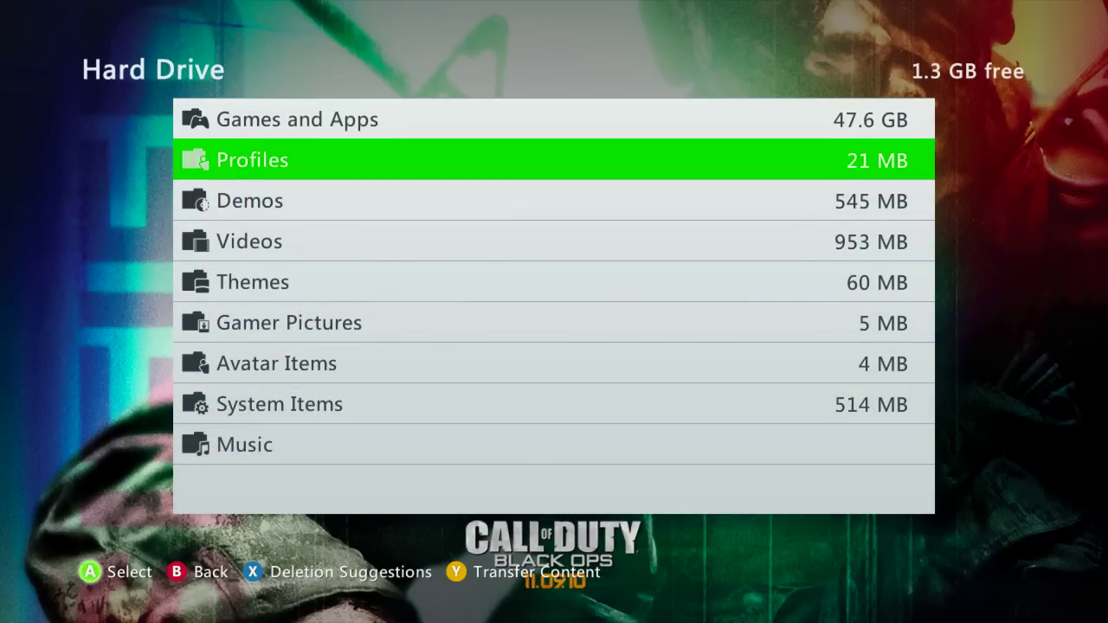
{"action": "key", "text": "Down"}
{"action": "key", "text": "Down"}
{"action": "key", "text": "Down"}
{"action": "key", "text": "Down"}
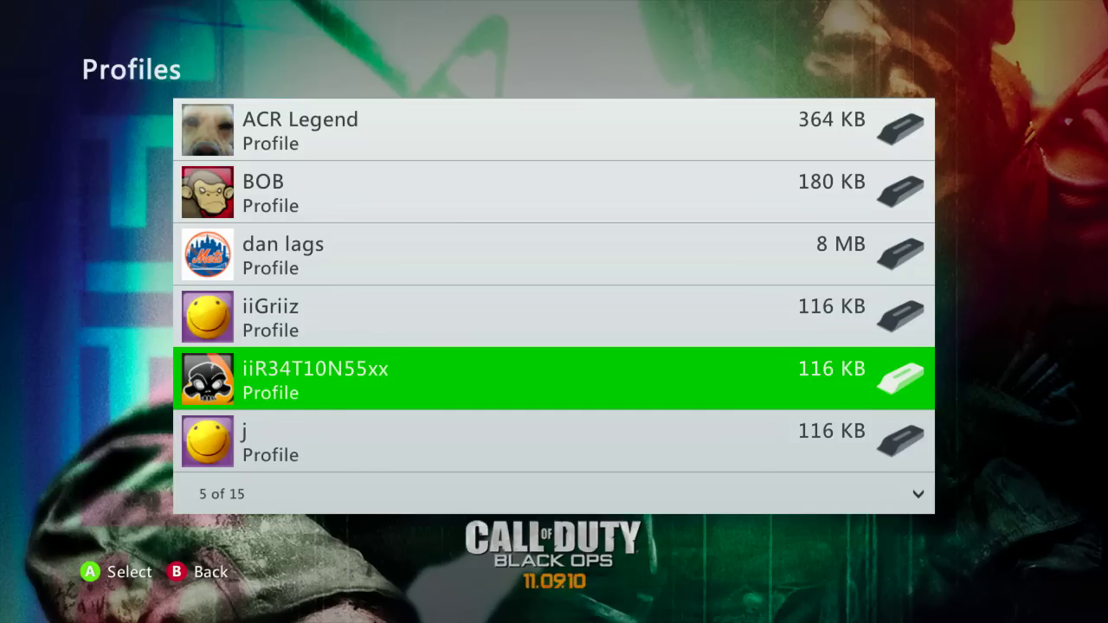
{"action": "key", "text": "Up"}
{"action": "key", "text": "Up"}
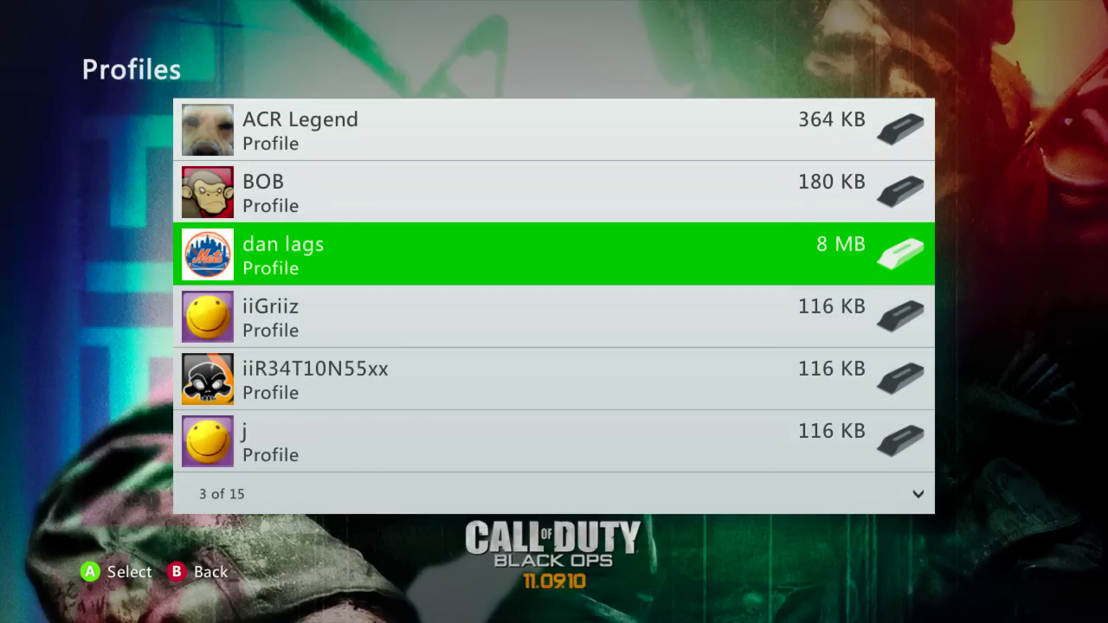
{"action": "key", "text": "Down"}
{"action": "key", "text": "Down"}
{"action": "key", "text": "Down"}
{"action": "key", "text": "Down"}
{"action": "key", "text": "Down"}
{"action": "key", "text": "Down"}
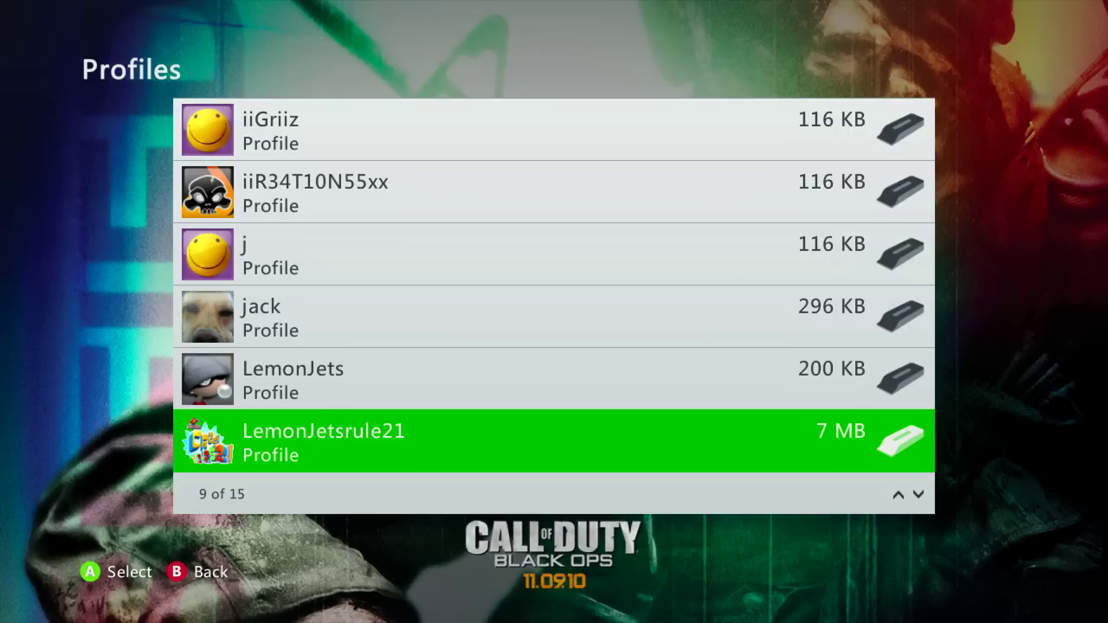
{"action": "key", "text": "Return"}
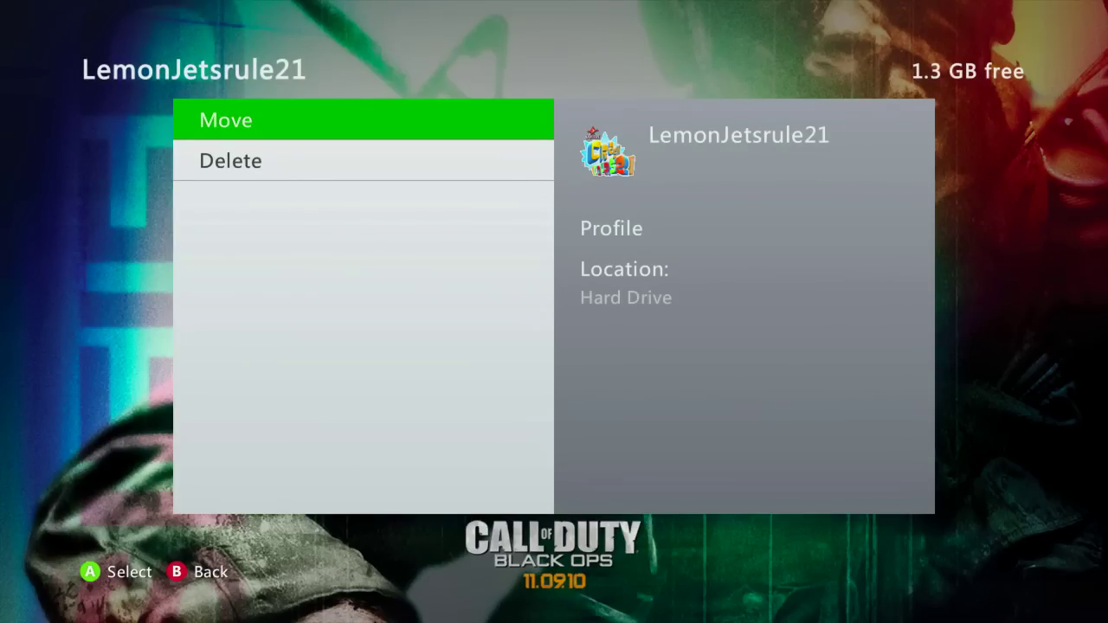
Move the profile to the Memory Unit, agreeing to sign out.
{"action": "key", "text": "Return"}
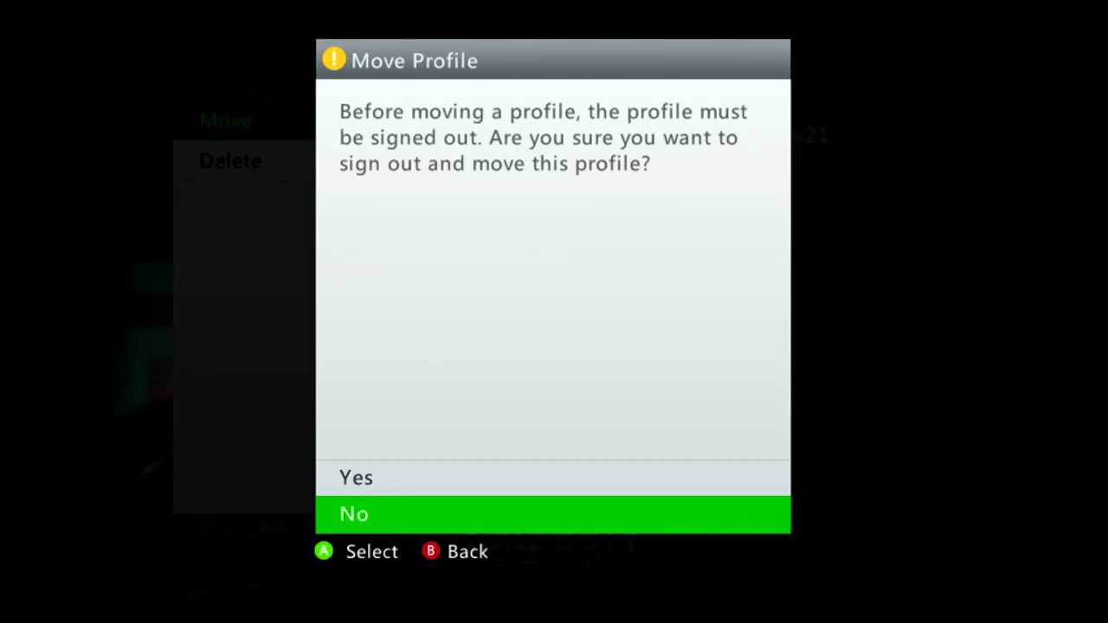
{"action": "key", "text": "Up"}
{"action": "key", "text": "Return"}
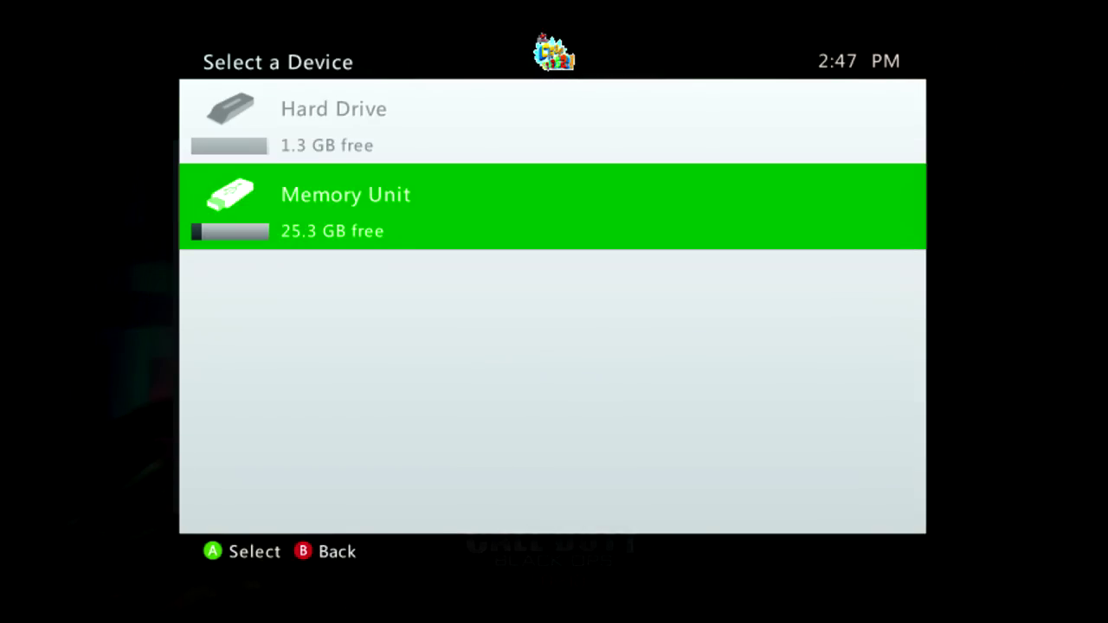
{"action": "key", "text": "Return"}
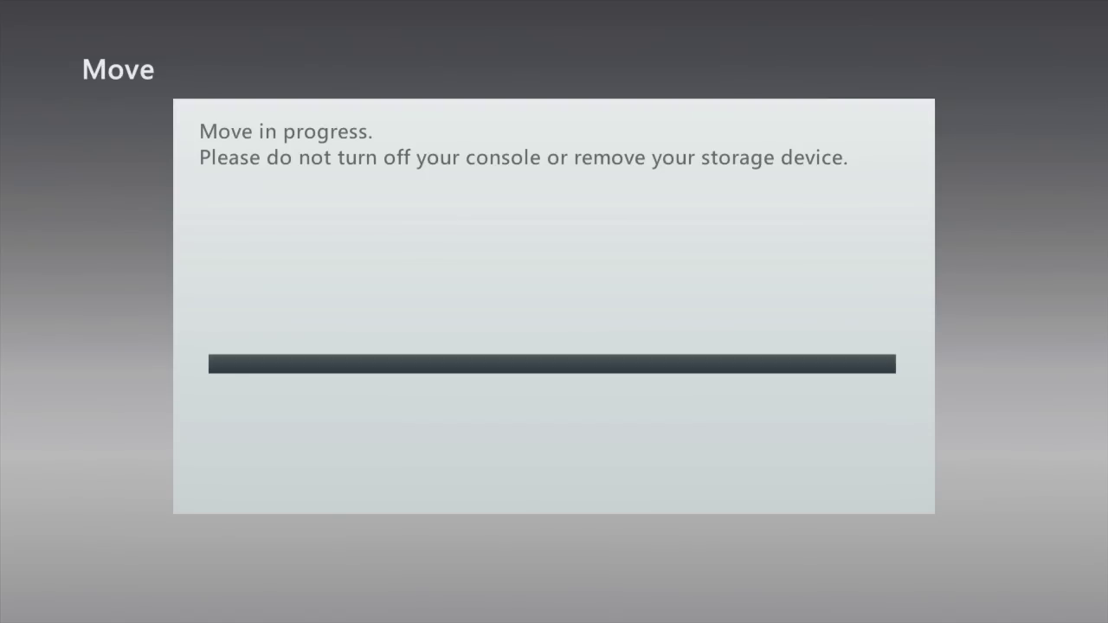
Verify the profile now appears under Memory Unit > Profiles, then back out of Storage.
{"action": "key", "text": "Escape"}
{"action": "key", "text": "Down"}
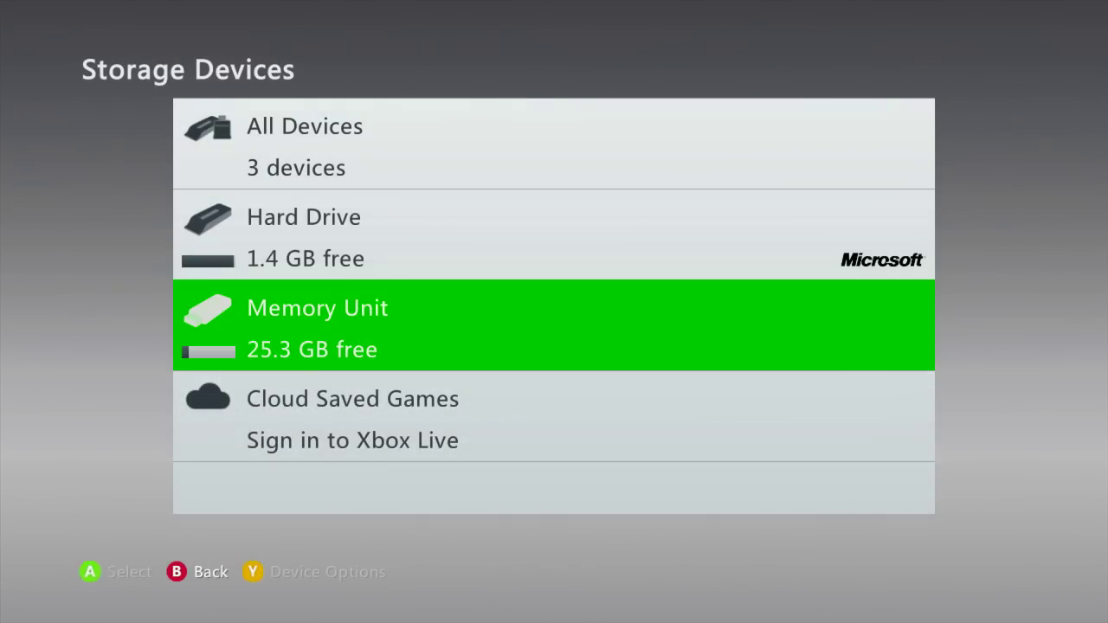
{"action": "key", "text": "Return"}
{"action": "key", "text": "Down"}
{"action": "key", "text": "Return"}
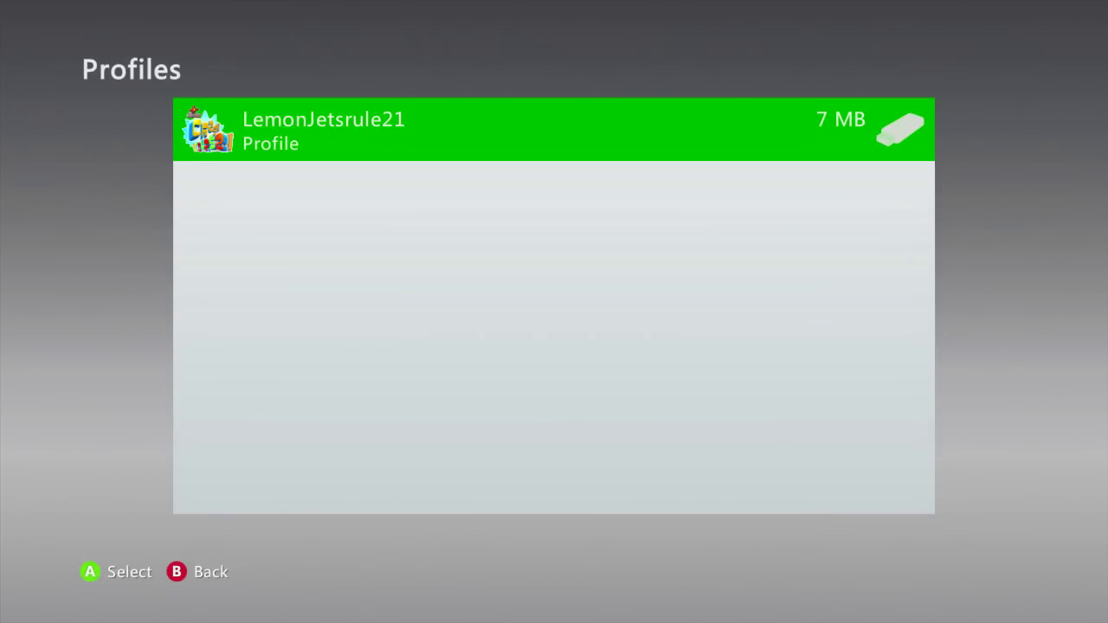
{"action": "key", "text": "Escape"}
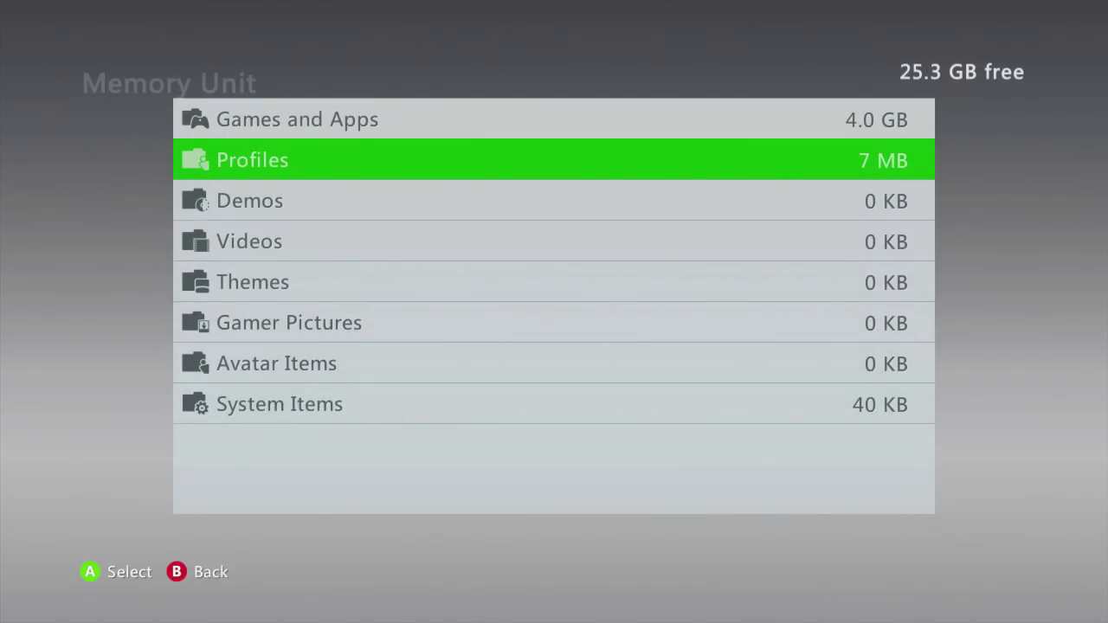
{"action": "key", "text": "Escape"}
{"action": "key", "text": "Escape"}
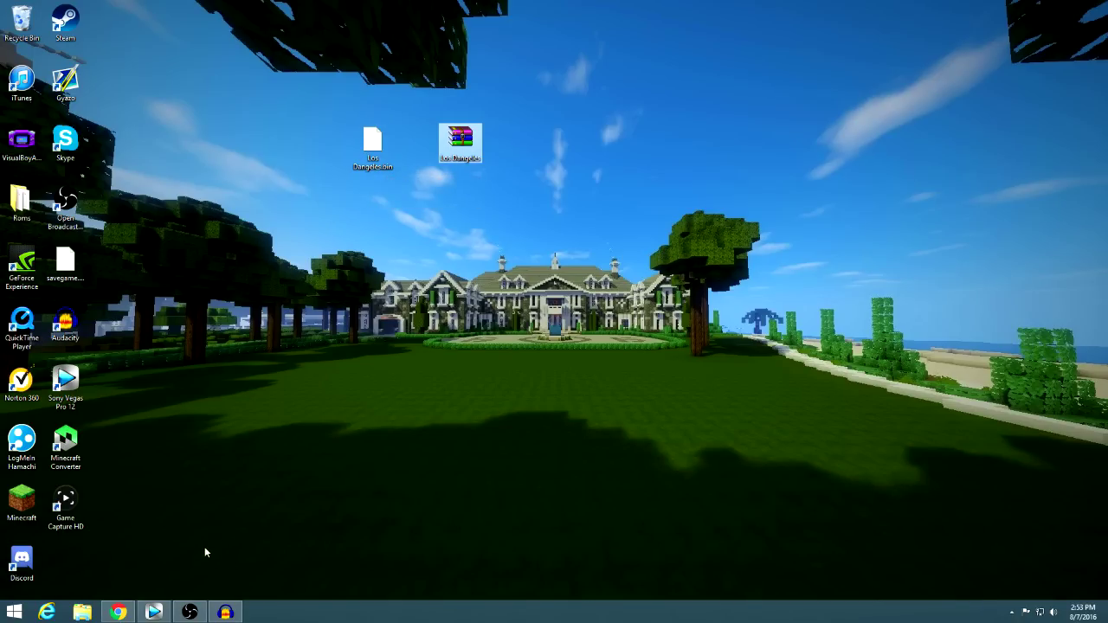
Download Horizon-Setup.exe from the Download Horizon tab and run it.
{"action": "left_click", "coordinate": [117, 612]}
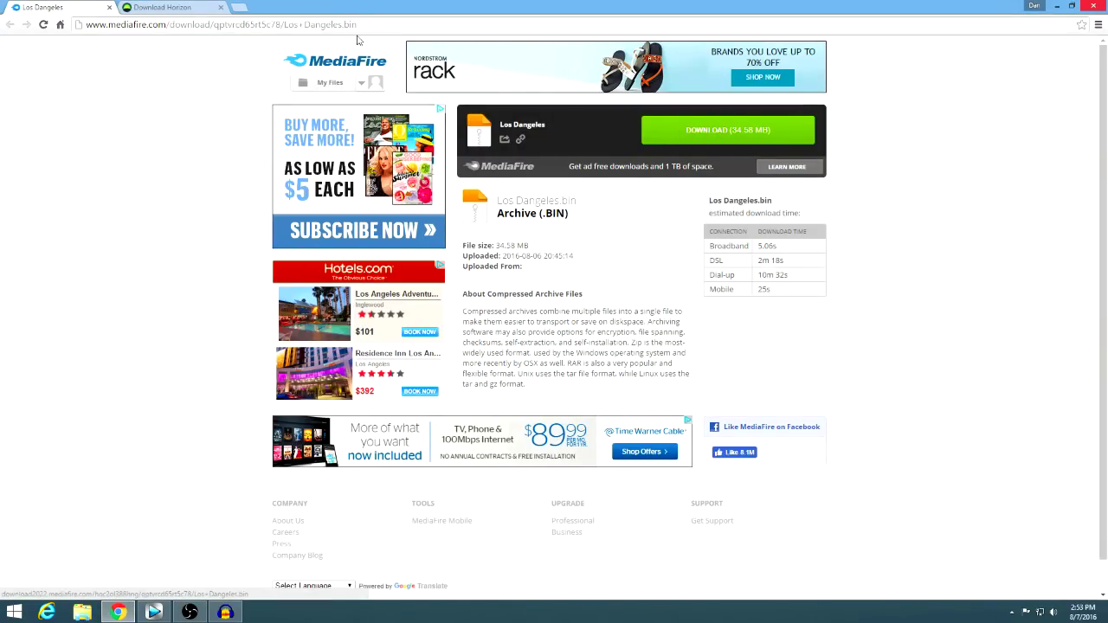
{"action": "key", "text": "ctrl+Tab"}
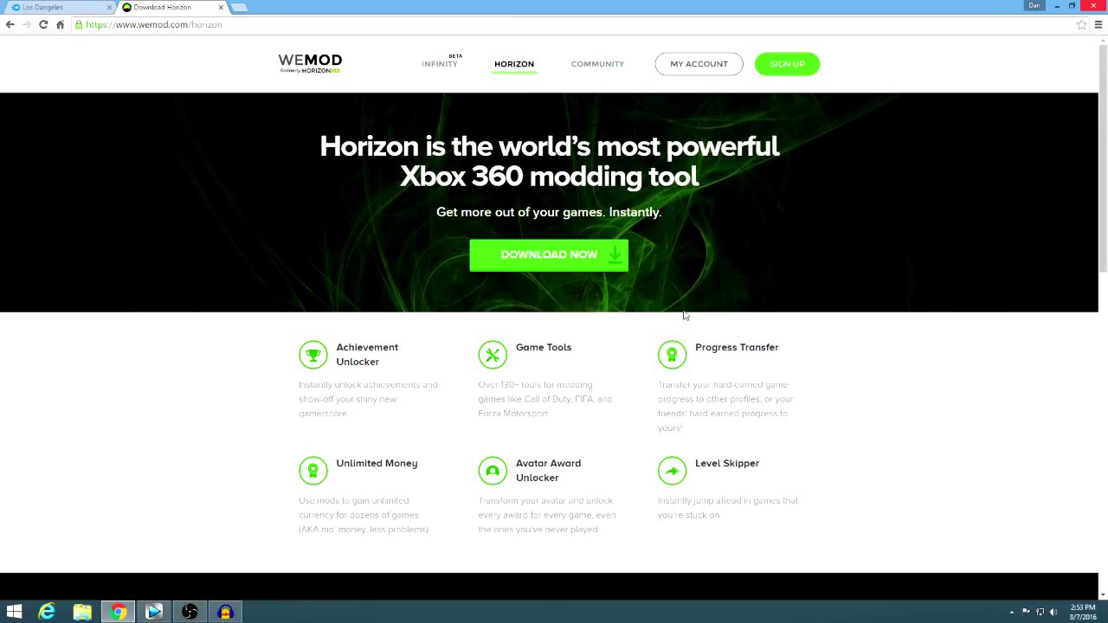
{"action": "left_click", "coordinate": [562, 257]}
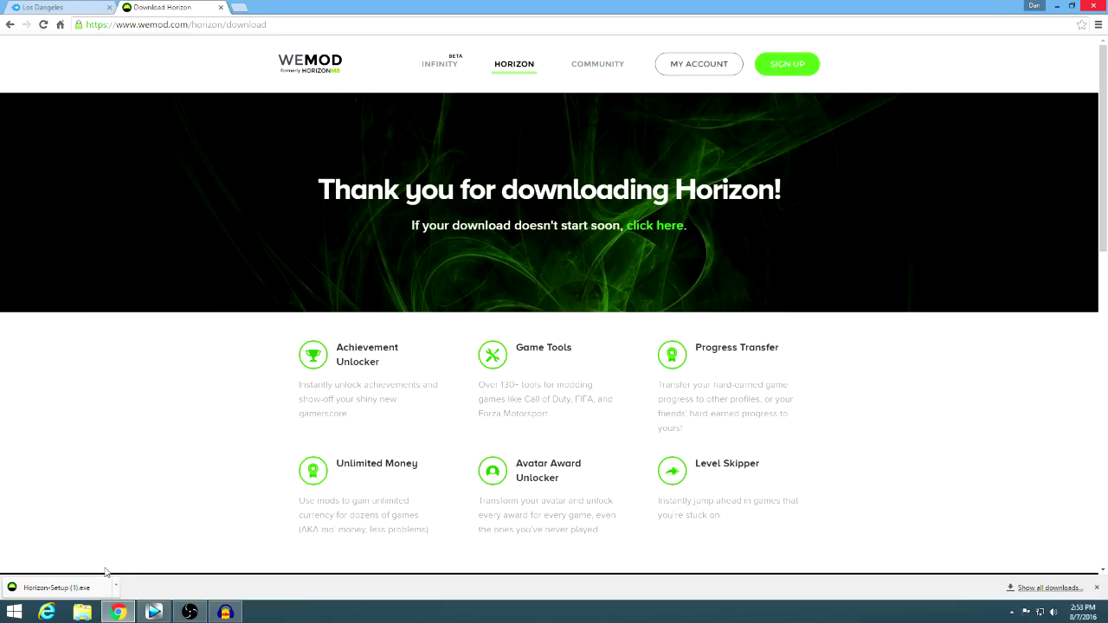
{"action": "left_click", "coordinate": [85, 592]}
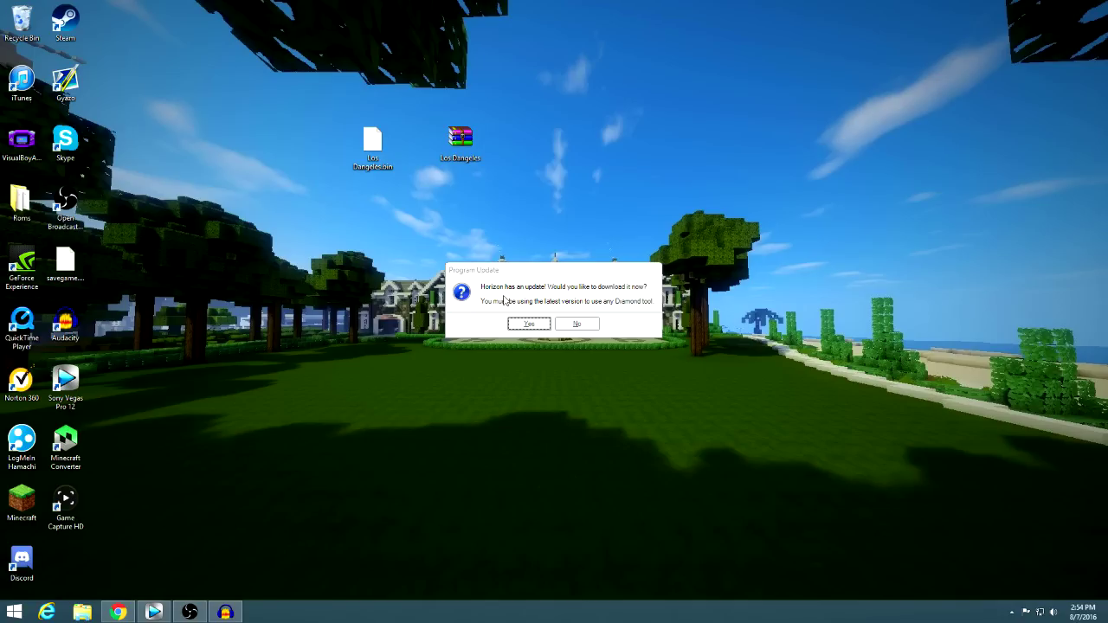
Decline the program update, accept Offline Mode, and reposition the Horizon window.
{"action": "left_click", "coordinate": [576, 324]}
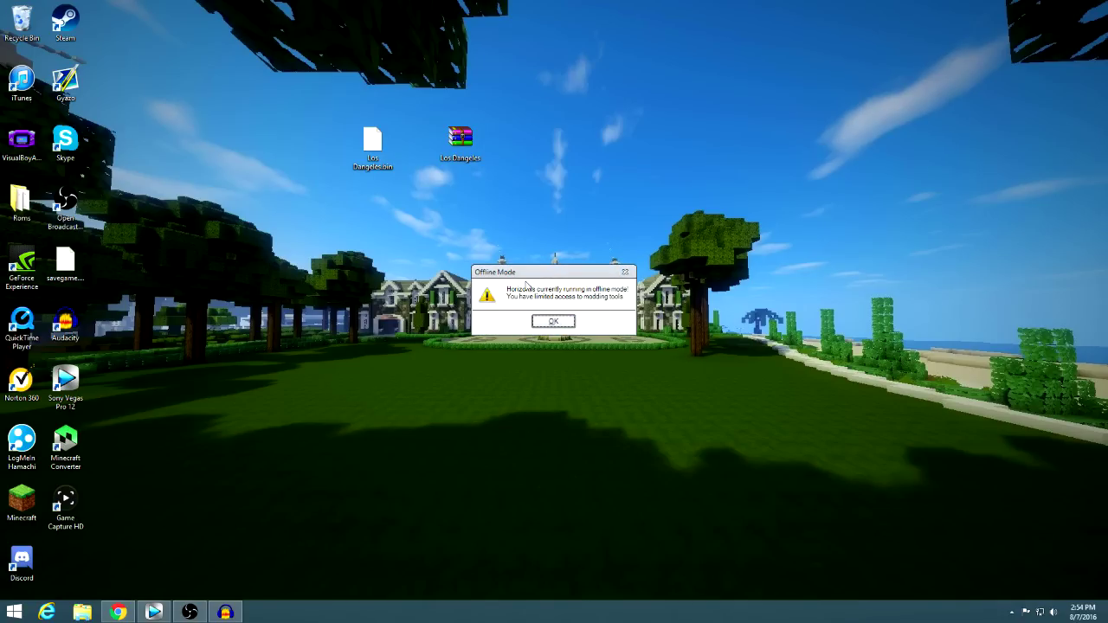
{"action": "left_click", "coordinate": [553, 321]}
{"action": "left_click_drag", "start_coordinate": [484, 113], "coordinate": [462, 181]}
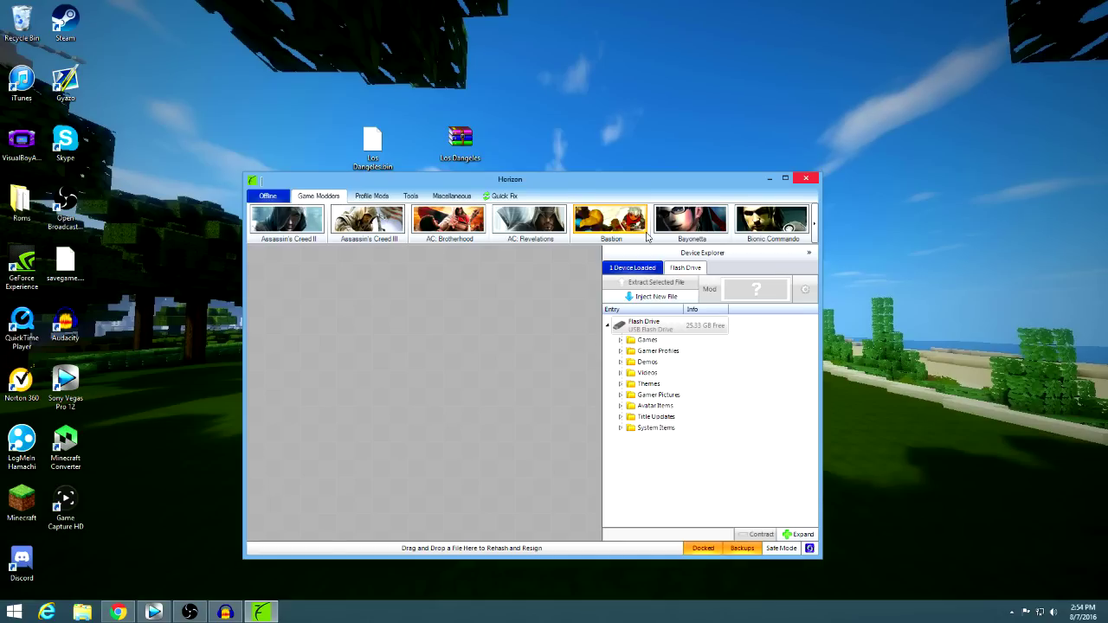
{"action": "mouse_move", "coordinate": [626, 176]}
{"action": "left_mouse_down"}
{"action": "mouse_move", "coordinate": [685, 122]}
{"action": "mouse_move", "coordinate": [626, 188]}
{"action": "left_mouse_up"}
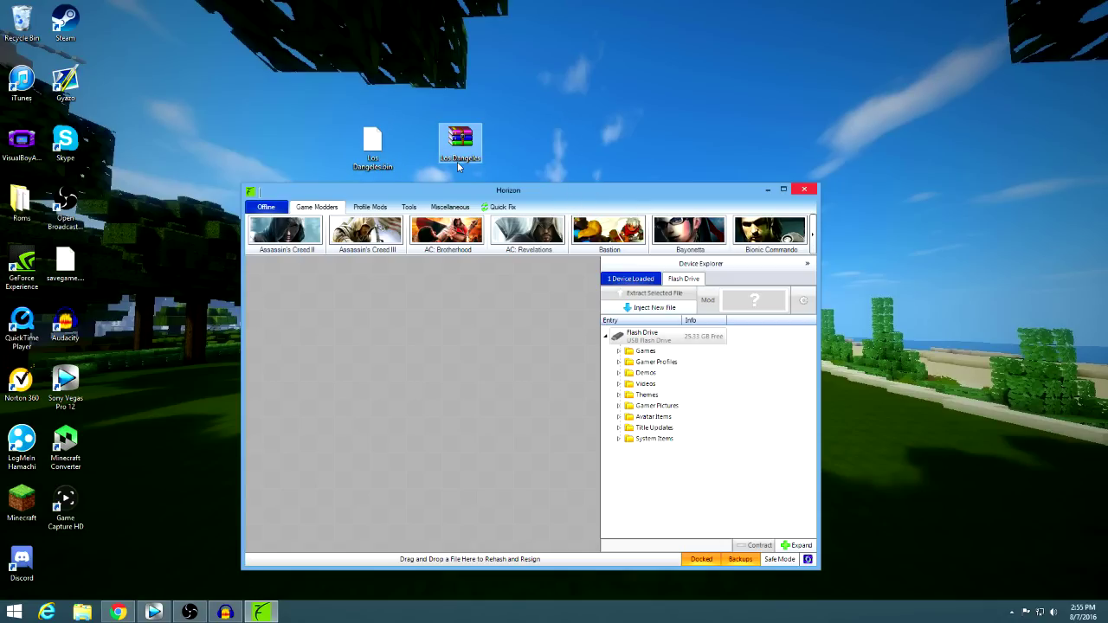
Download Los Dangeles.bin from its MediaFire page and minimize Chrome.
{"action": "left_click", "coordinate": [119, 613]}
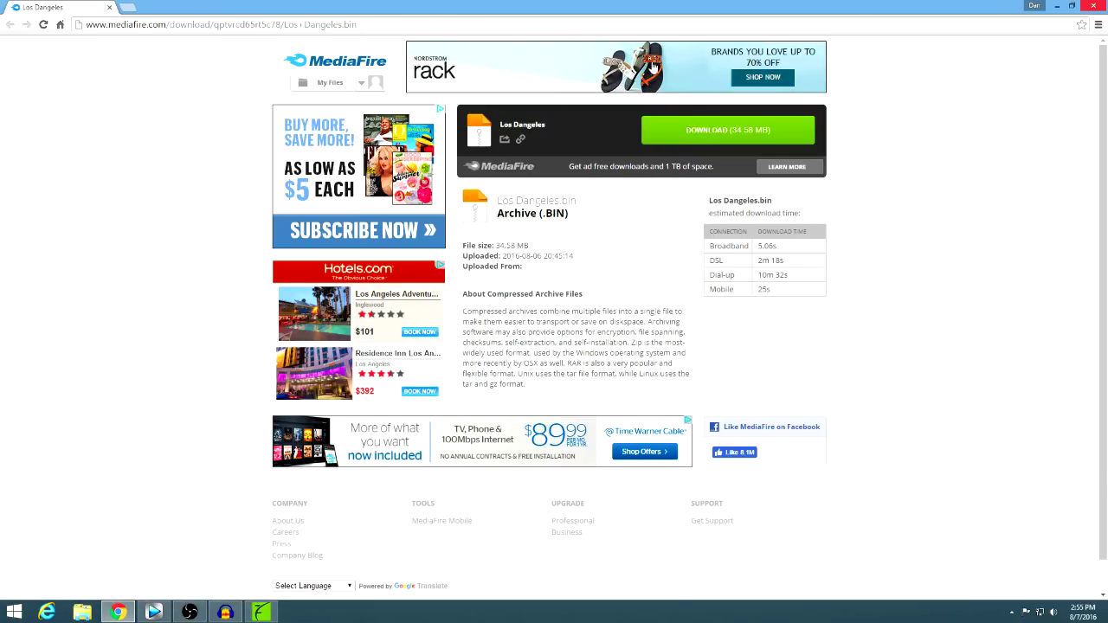
{"action": "left_click", "coordinate": [718, 139]}
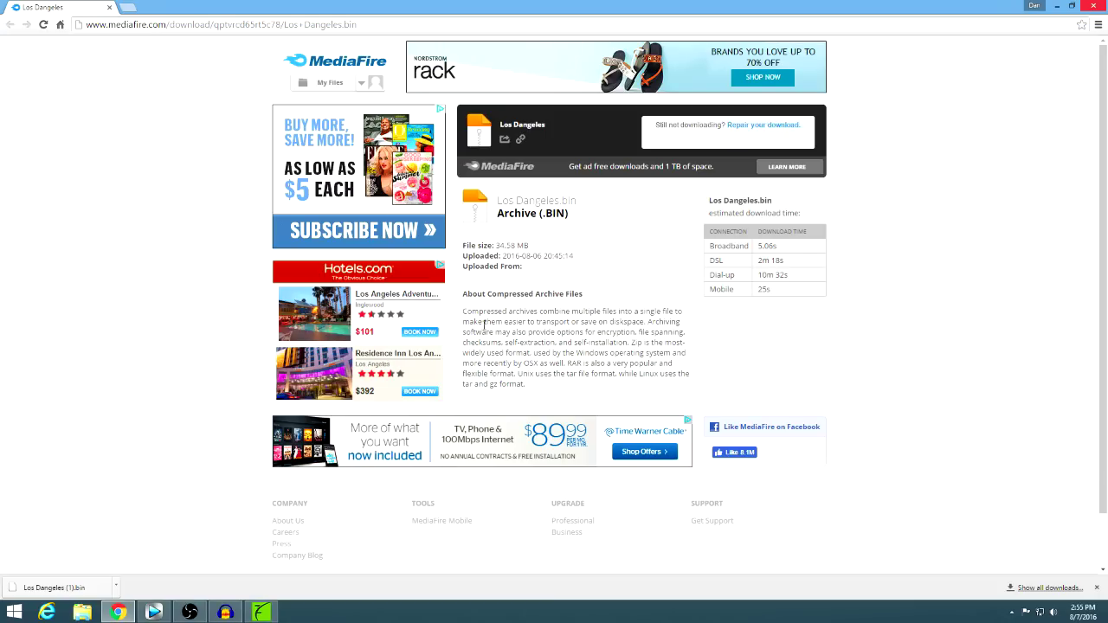
{"action": "left_click", "coordinate": [1057, 6]}
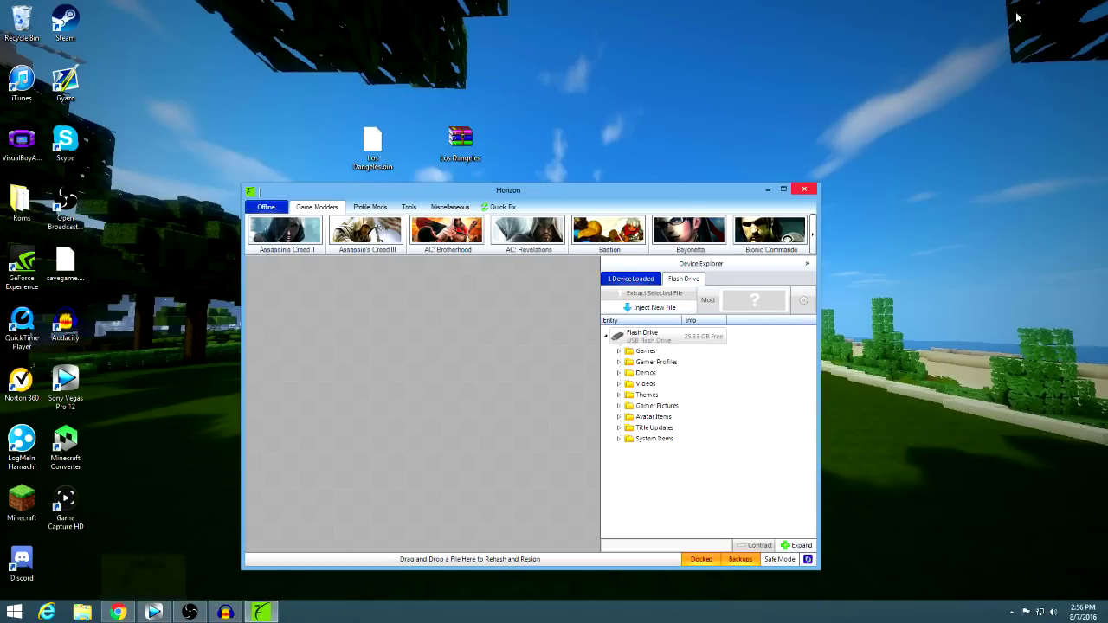
{"action": "left_click", "coordinate": [117, 612]}
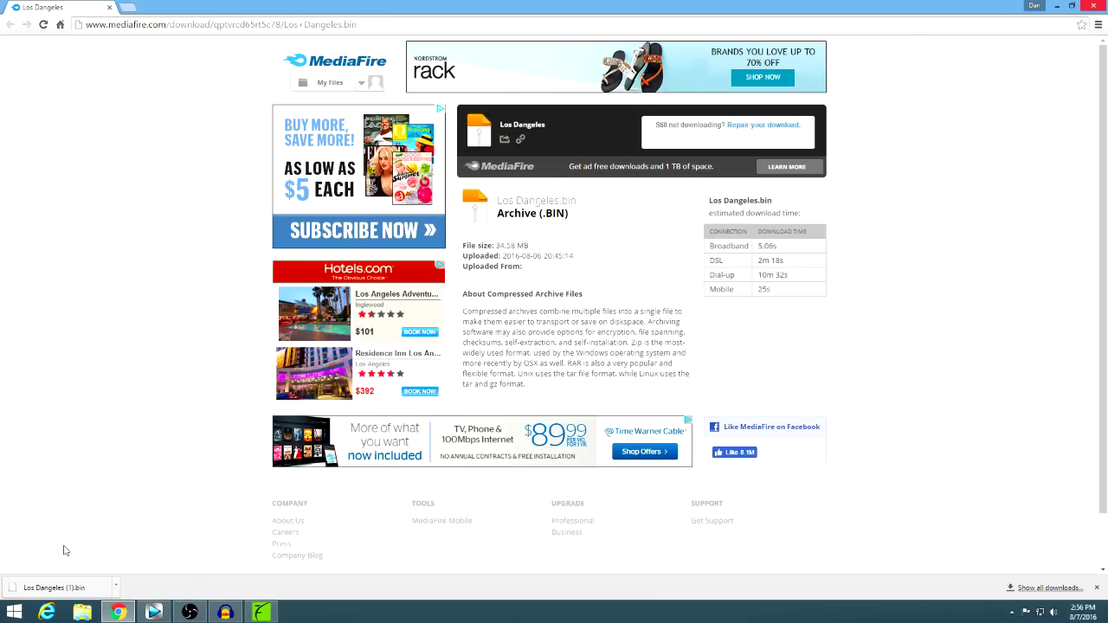
{"action": "left_click", "coordinate": [1057, 6]}
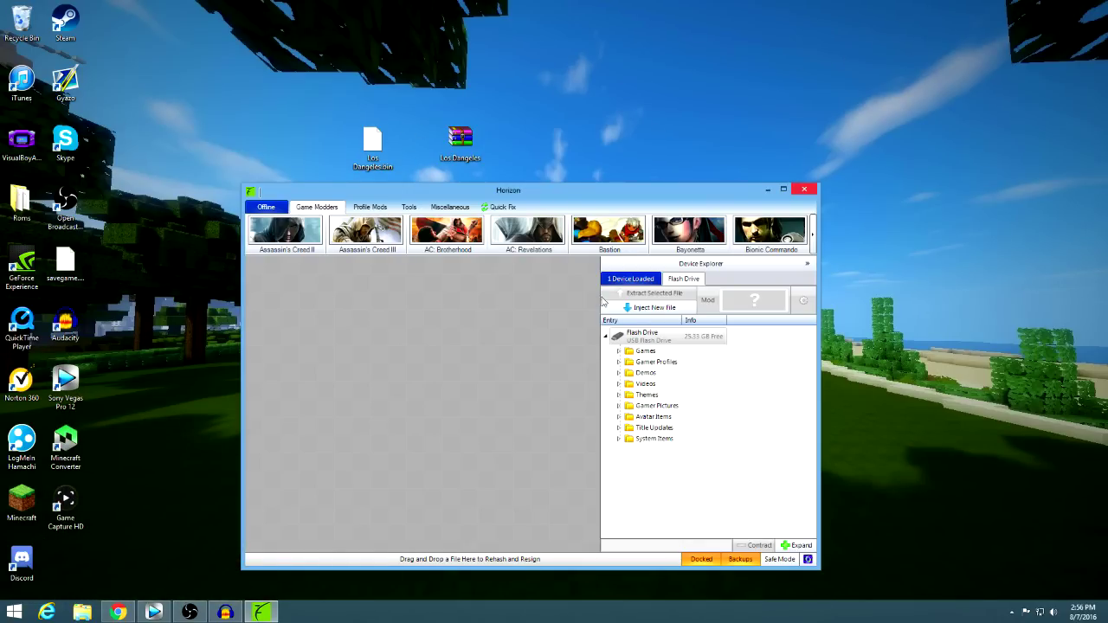
Expand Gamer Profiles and drag Los Dangeles.bin from the desktop into Device Explorer.
{"action": "left_click", "coordinate": [619, 362]}
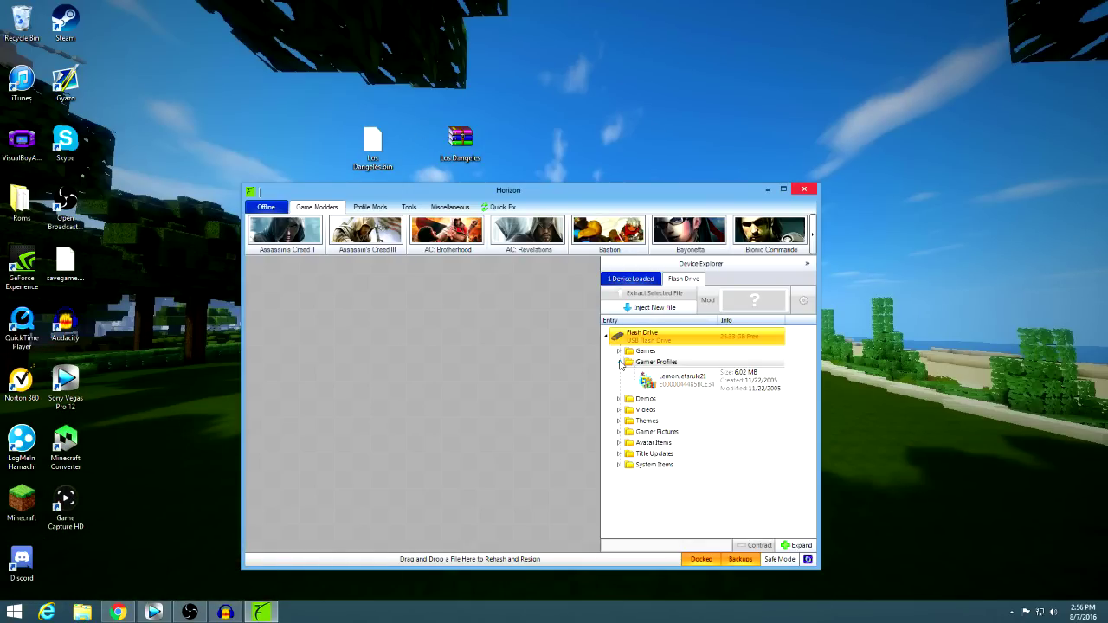
{"action": "left_click_drag", "start_coordinate": [666, 189], "coordinate": [846, 183]}
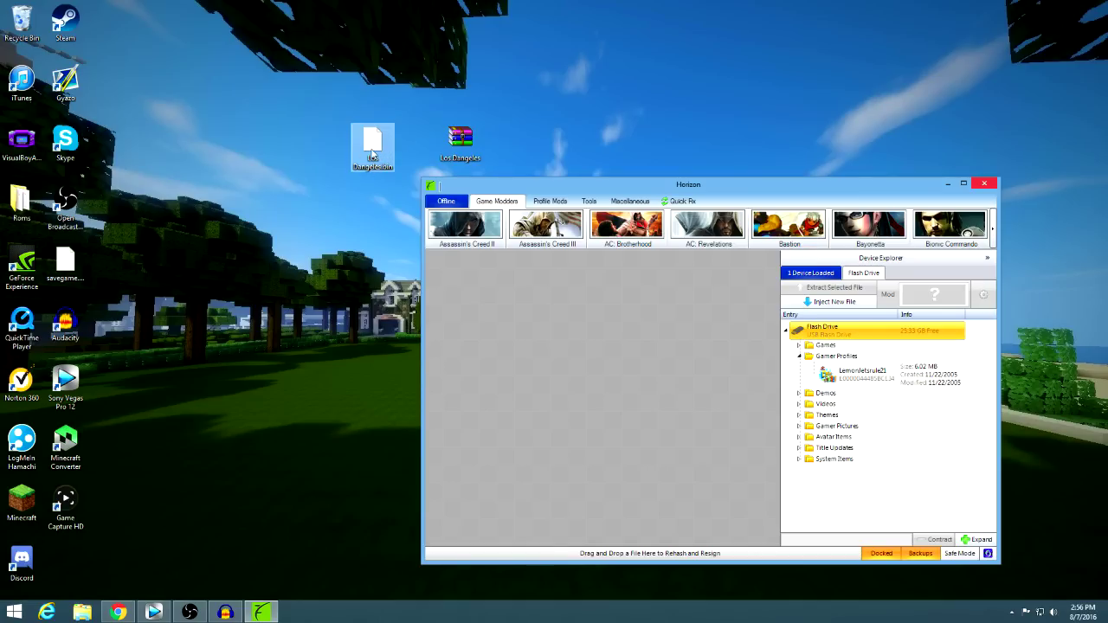
{"action": "left_click_drag", "start_coordinate": [370, 147], "coordinate": [846, 376]}
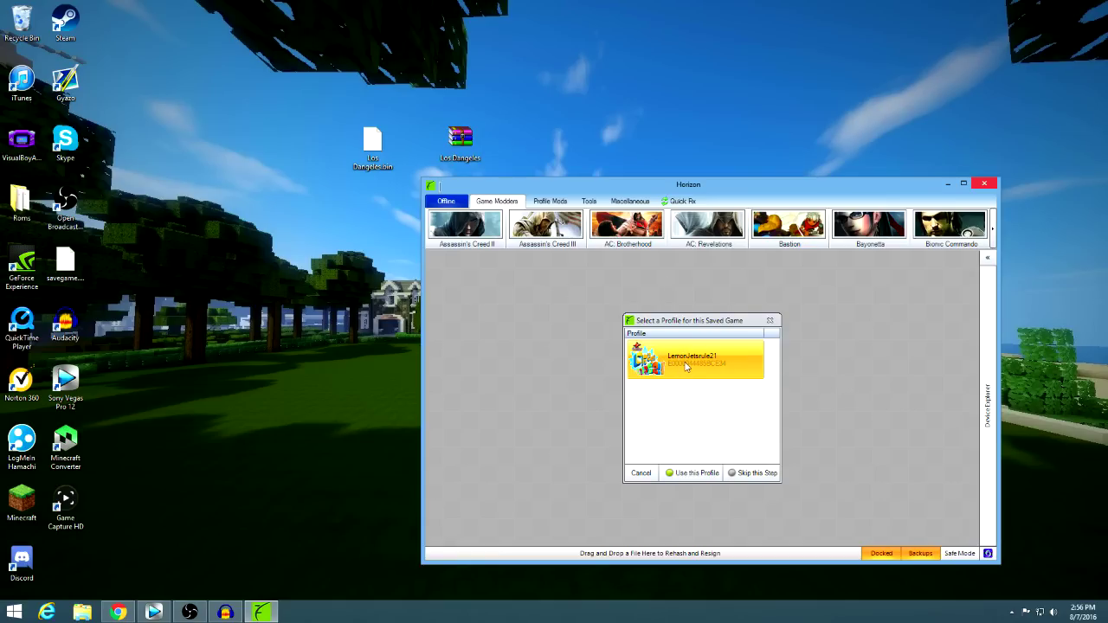
Use the listed profile, overwrite the existing Los Dangeles save, and close Transfer Complete.
{"action": "left_click", "coordinate": [692, 473]}
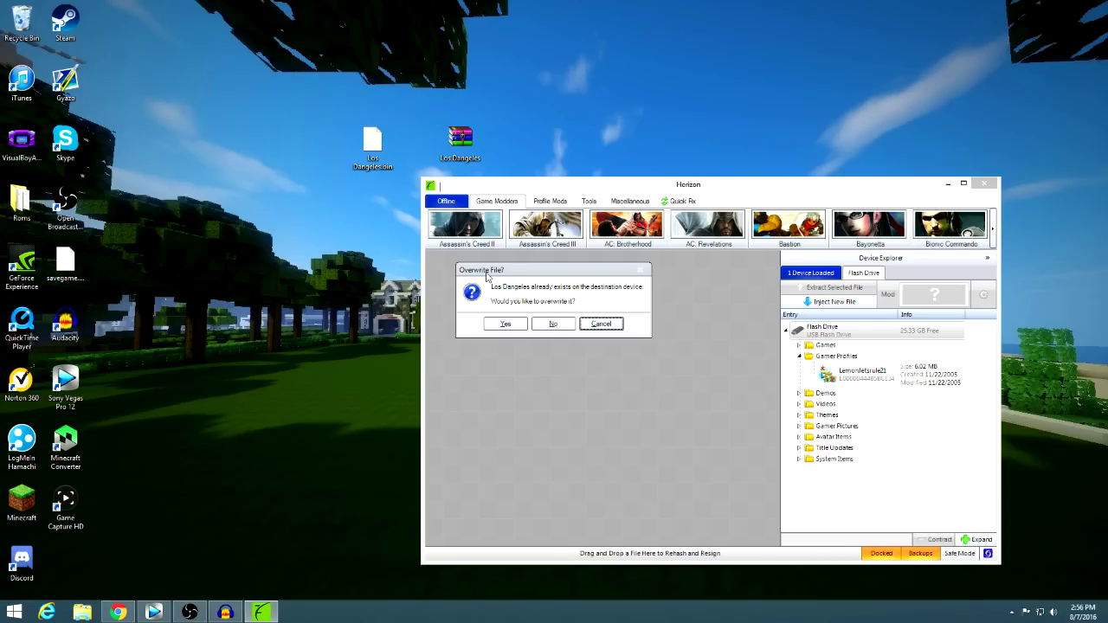
{"action": "left_click", "coordinate": [507, 325]}
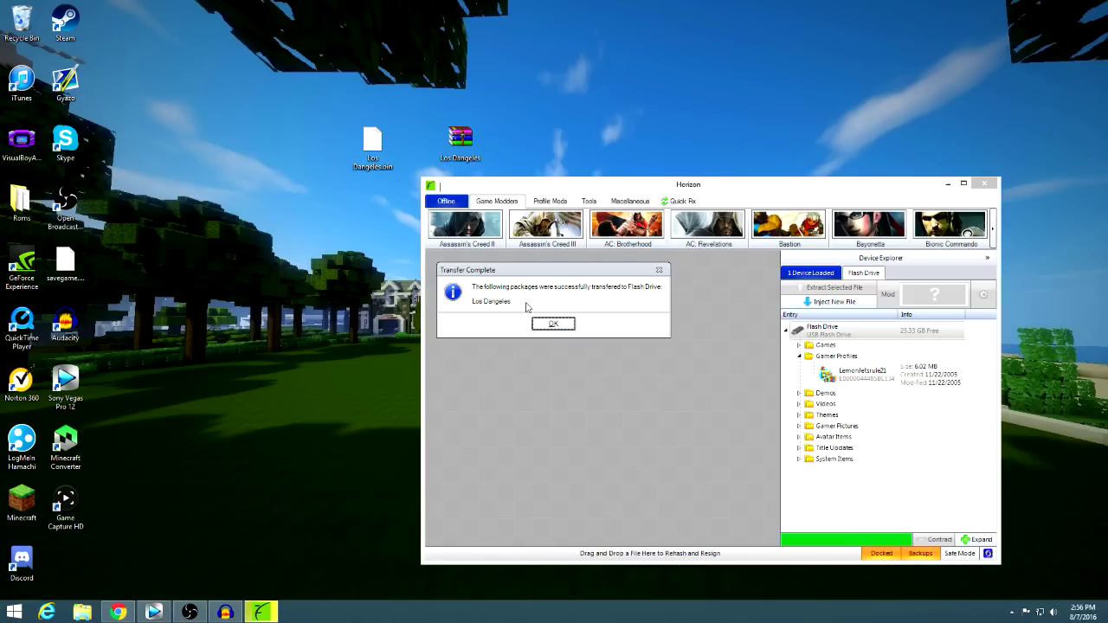
{"action": "left_click", "coordinate": [552, 324]}
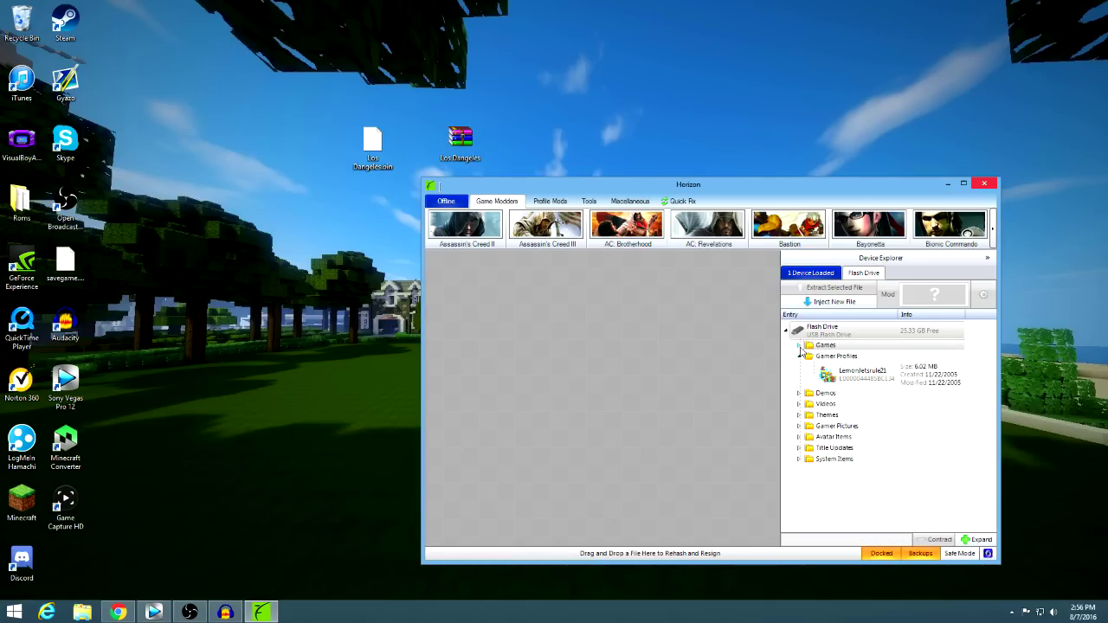
Expand Games > Minecraft and open the new 34.58 MB Los Dangeles save.
{"action": "left_click", "coordinate": [799, 347]}
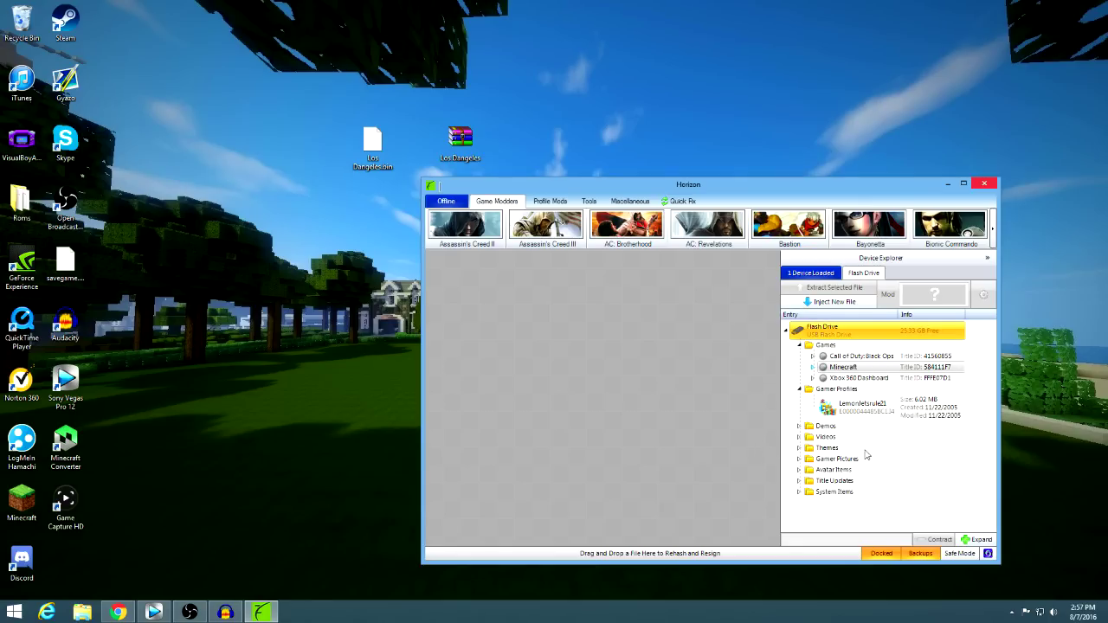
{"action": "double_click", "coordinate": [844, 367]}
{"action": "scroll", "coordinate": [850, 421], "scroll_direction": "down", "scroll_amount": 1}
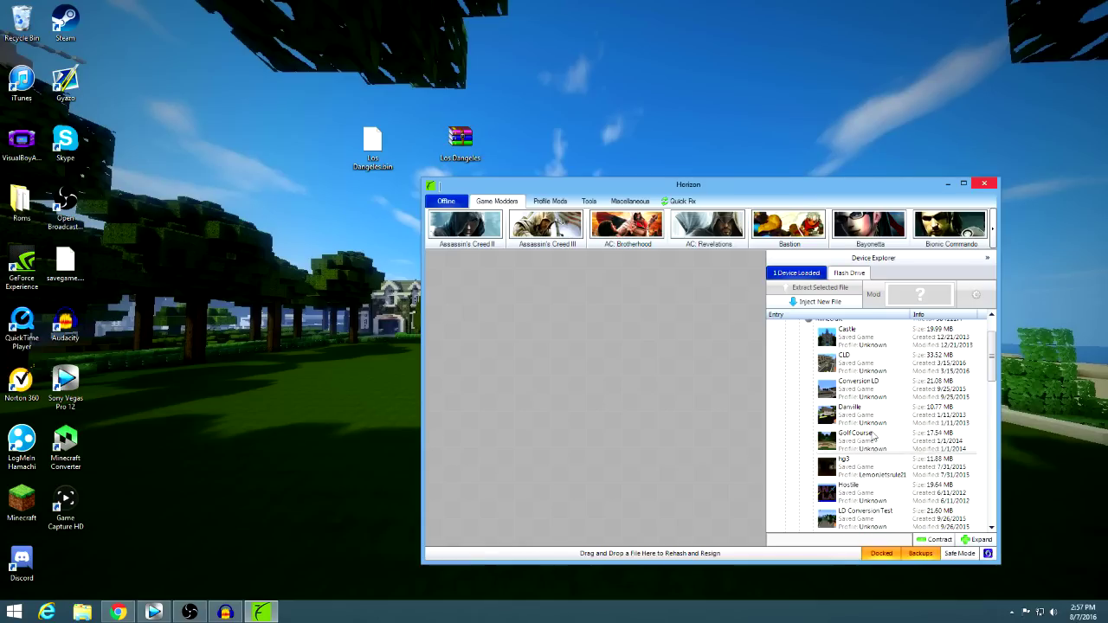
{"action": "scroll", "coordinate": [852, 443], "scroll_direction": "down", "scroll_amount": 1}
{"action": "scroll", "coordinate": [852, 443], "scroll_direction": "down", "scroll_amount": 4}
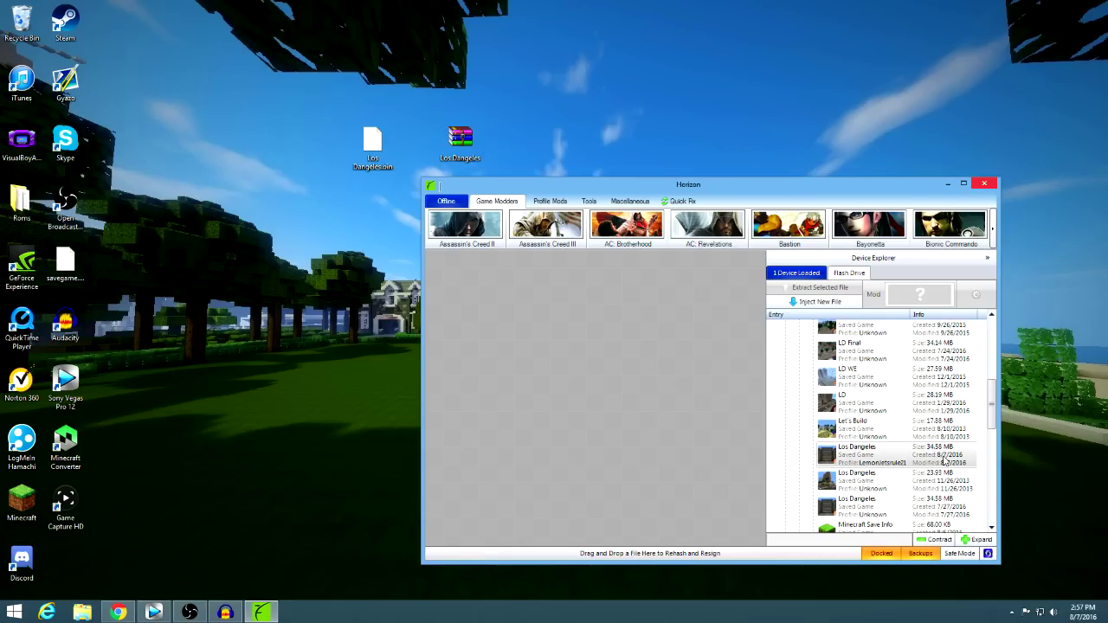
{"action": "left_click", "coordinate": [887, 455]}
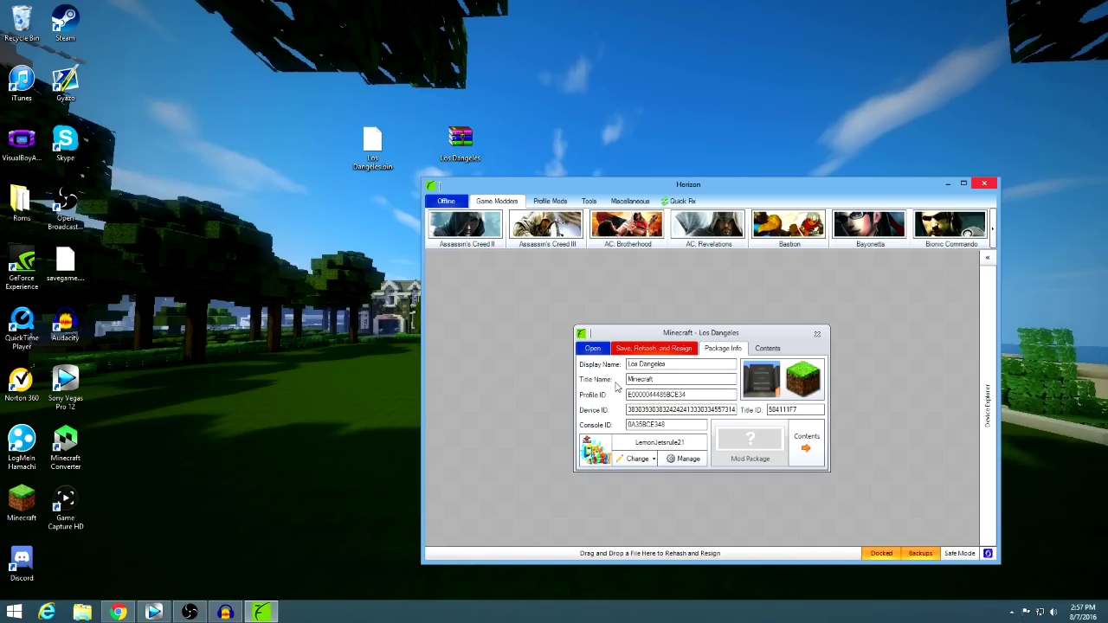
Apply Save, Rehash and Resign to Los Dangeles and confirm the Saved message.
{"action": "left_click", "coordinate": [662, 349]}
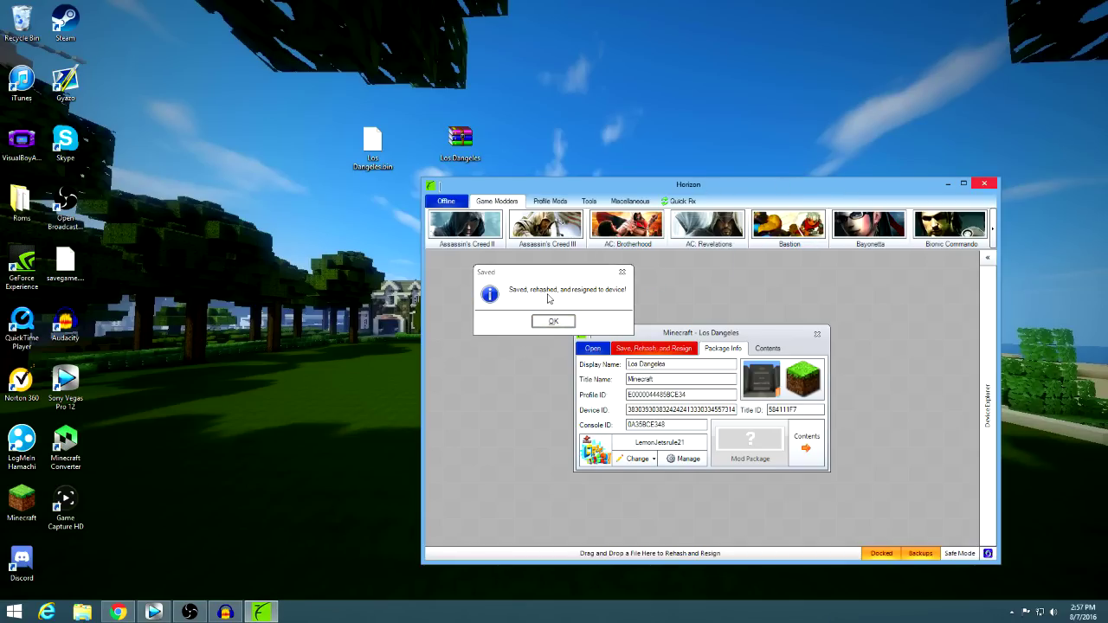
{"action": "left_click", "coordinate": [554, 322]}
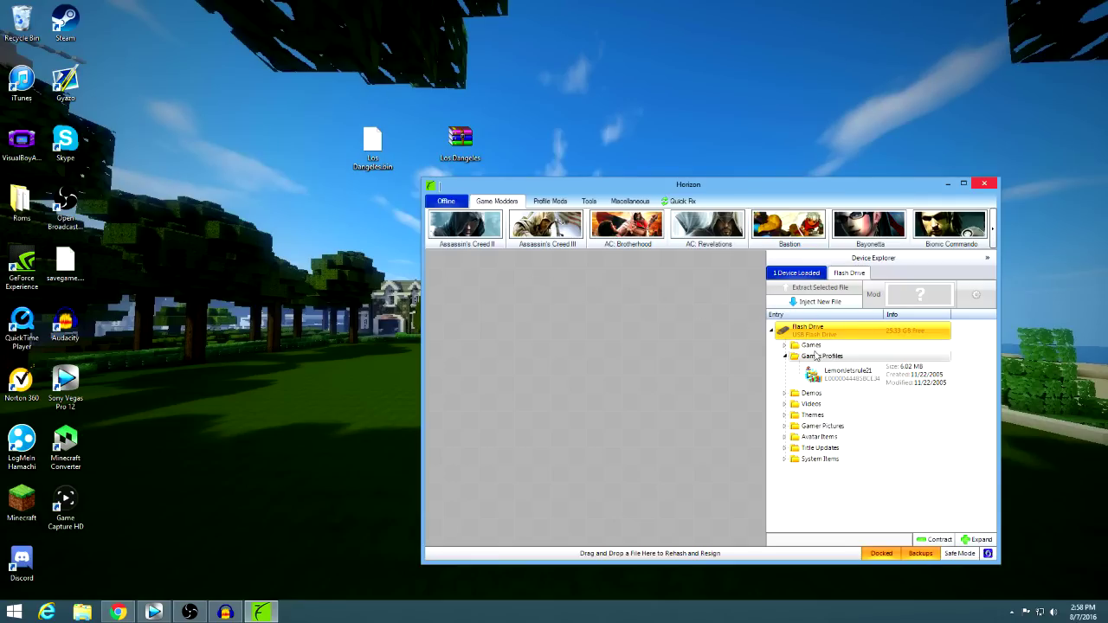
Expand the flash drive's Games folder and the Minecraft node to list its saved games.
{"action": "left_click", "coordinate": [785, 345]}
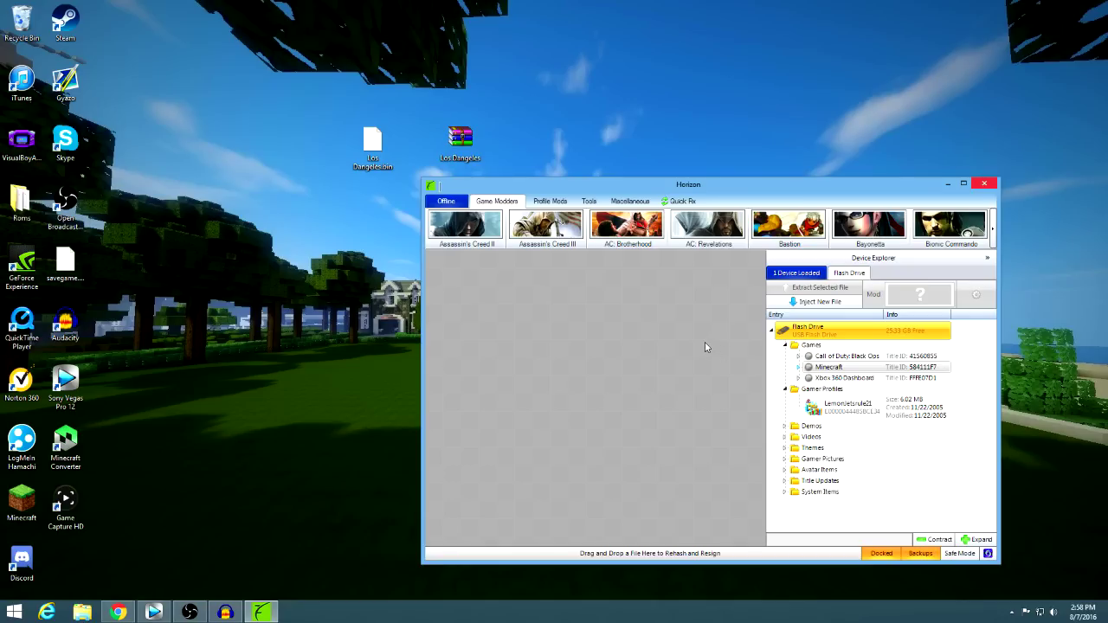
{"action": "left_click", "coordinate": [798, 367]}
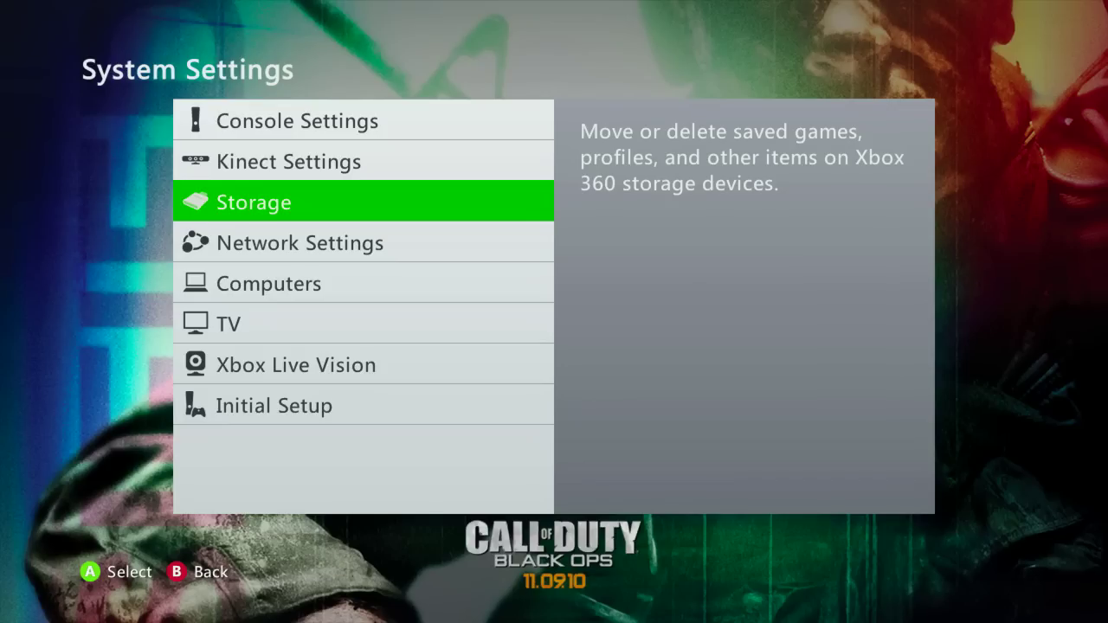
Move the user's profile from the memory unit's Profiles to the Hard Drive, confirming sign-out.
{"action": "key", "text": "Return"}
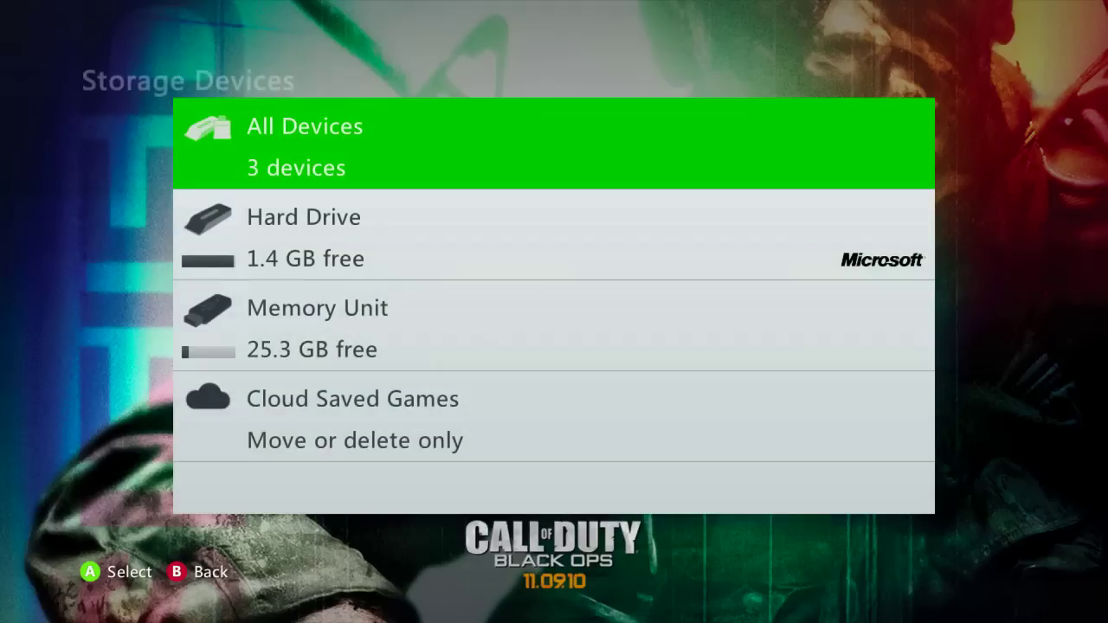
{"action": "key", "text": "Down"}
{"action": "key", "text": "Down"}
{"action": "key", "text": "Return"}
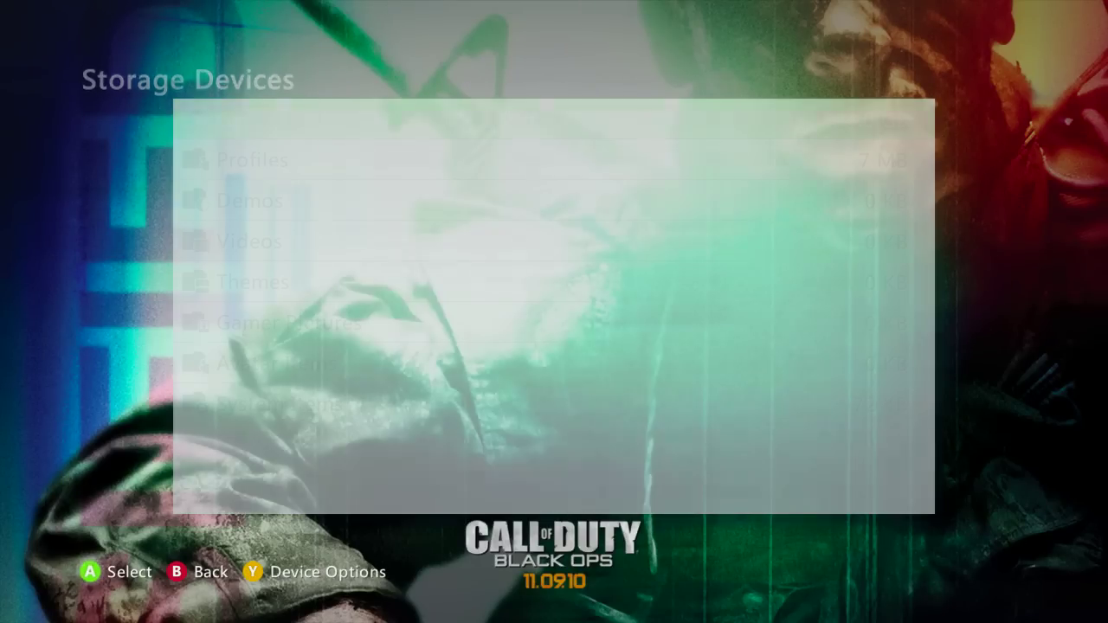
{"action": "key", "text": "Down"}
{"action": "key", "text": "Return"}
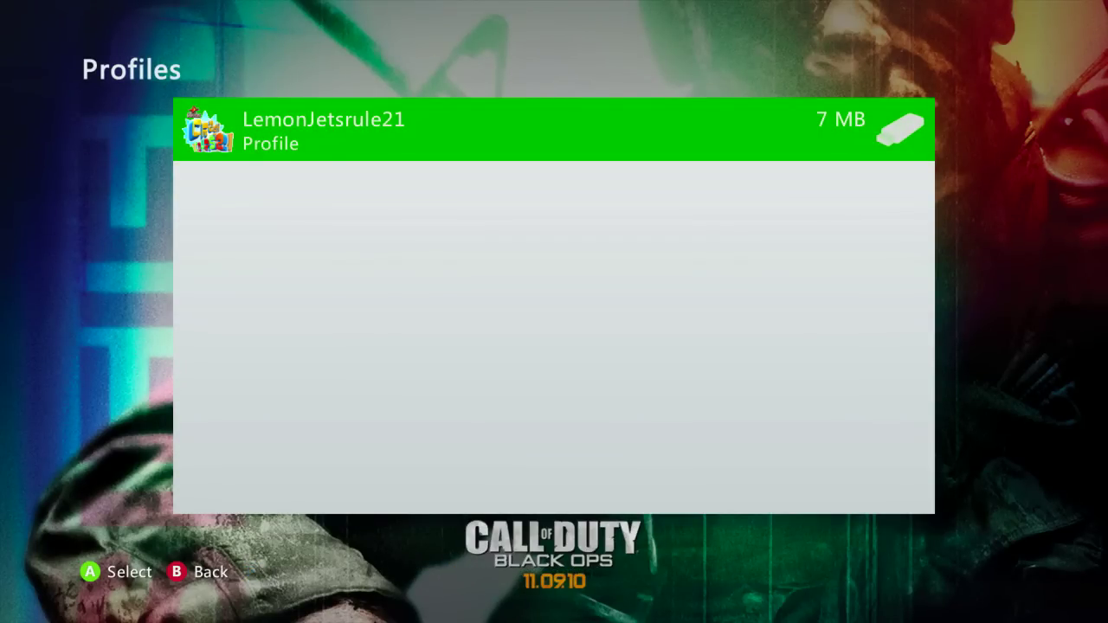
{"action": "key", "text": "Return"}
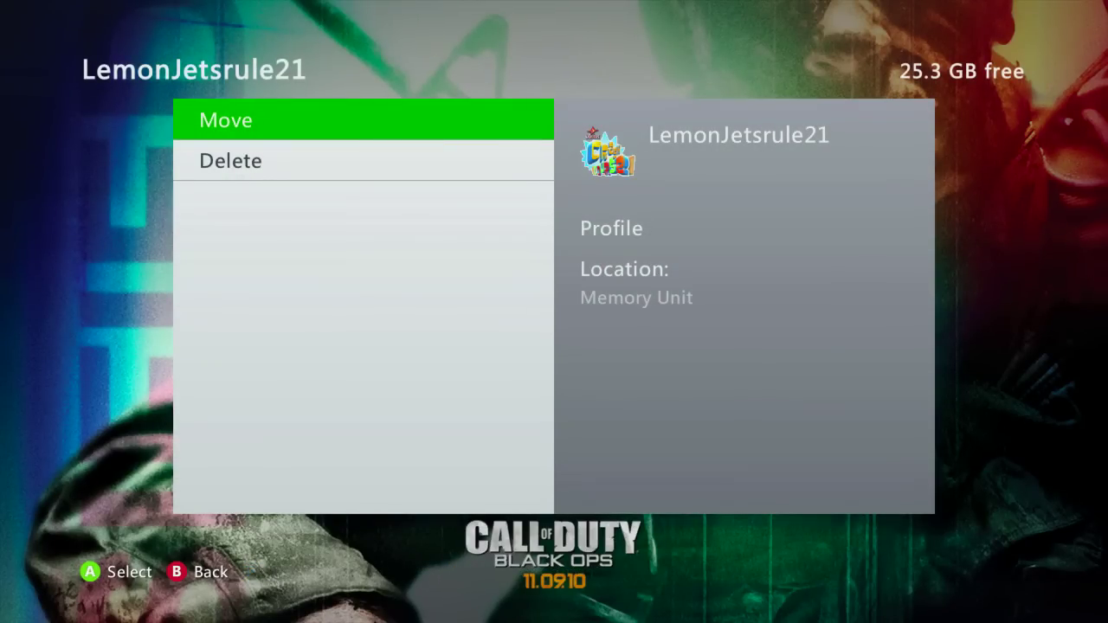
{"action": "key", "text": "Return"}
{"action": "key", "text": "Up"}
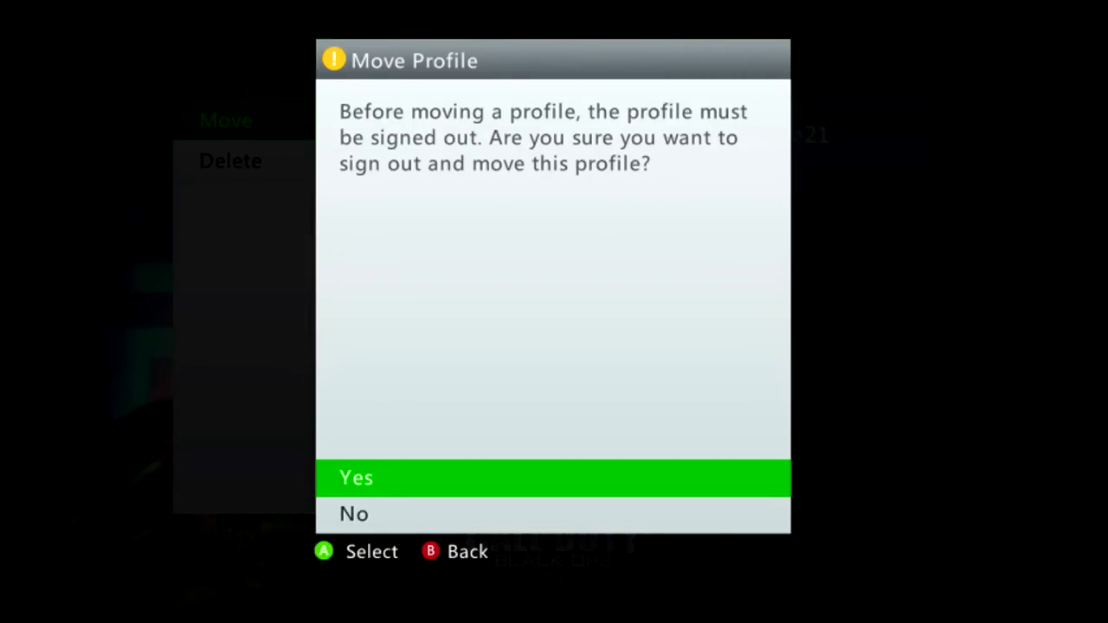
{"action": "key", "text": "Return"}
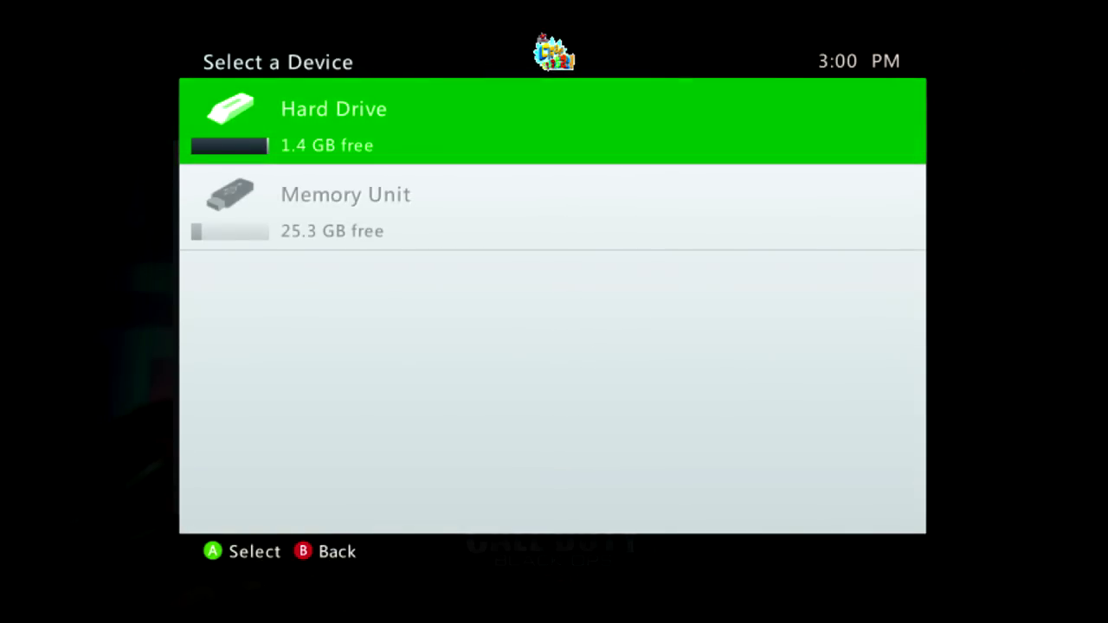
{"action": "key", "text": "Return"}
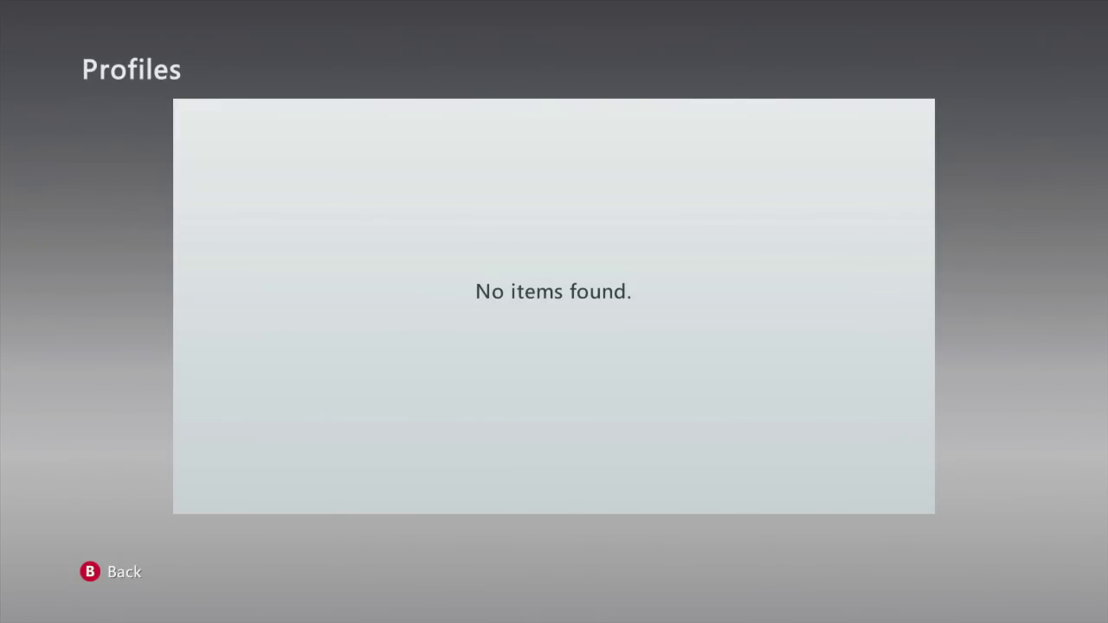
Check the Hard Drive's Profiles list for the moved profile.
{"action": "key", "text": "Escape"}
{"action": "key", "text": "Up"}
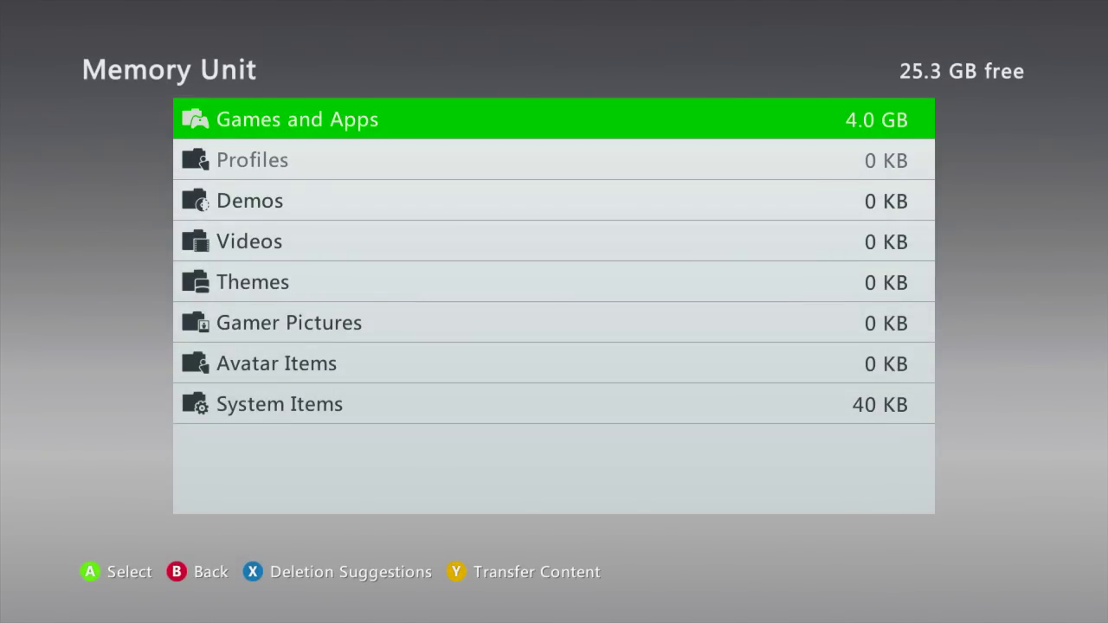
{"action": "key", "text": "Return"}
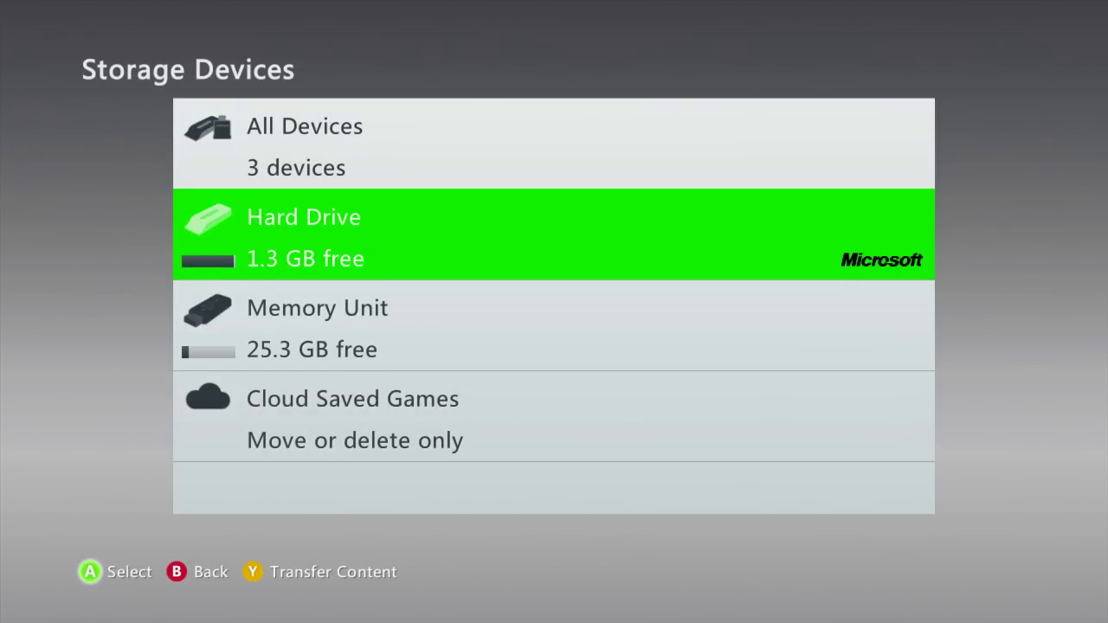
{"action": "key", "text": "Return"}
{"action": "key", "text": "Down"}
{"action": "key", "text": "Return"}
{"action": "key", "text": "Down"}
{"action": "key", "text": "Down"}
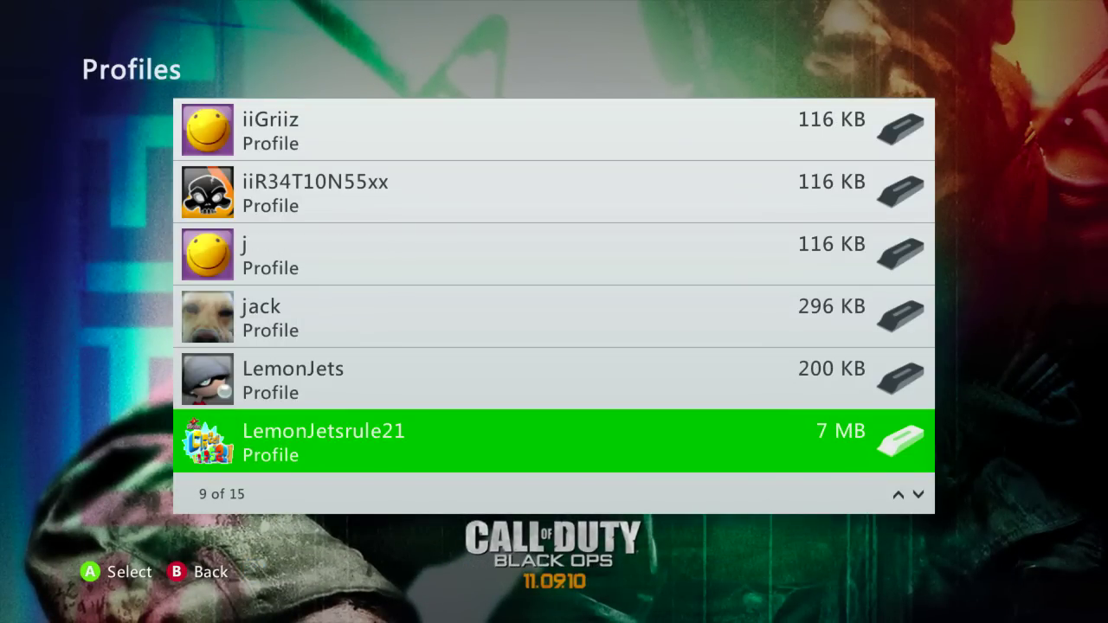
Go back to the memory unit's Minecraft saved games from the hard drive's profiles.
{"action": "key", "text": "Escape"}
{"action": "key", "text": "Up"}
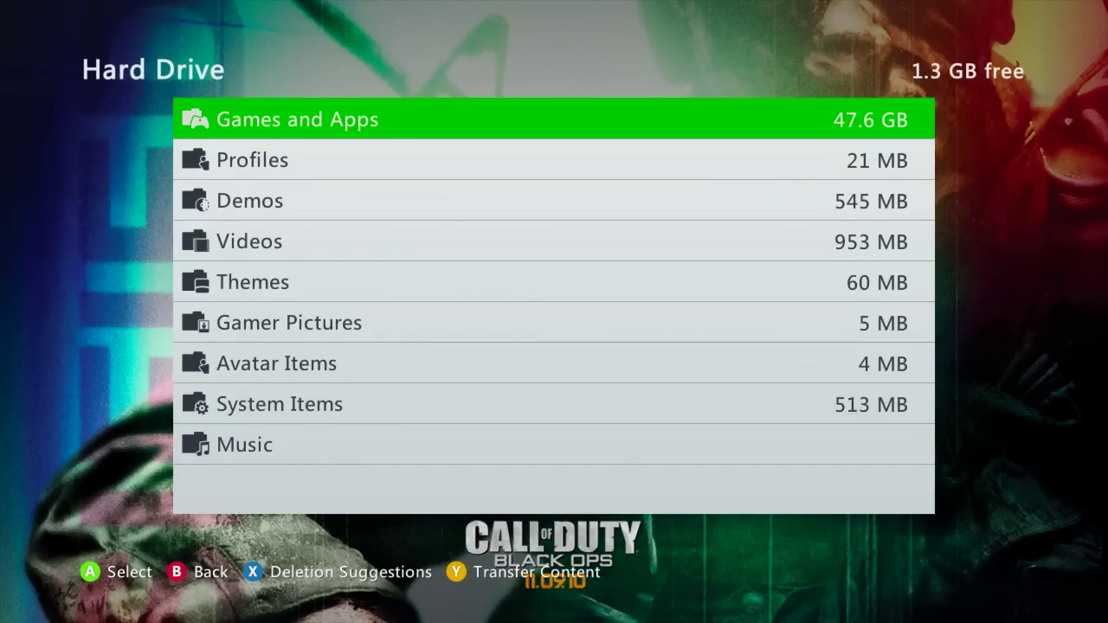
{"action": "key", "text": "Escape"}
{"action": "key", "text": "Down"}
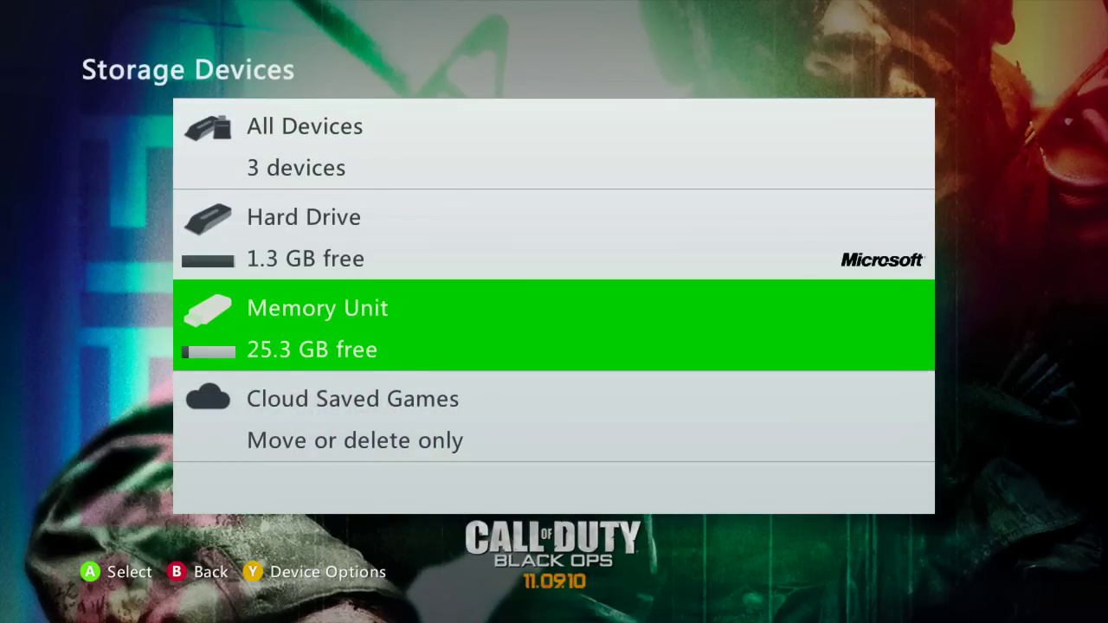
{"action": "key", "text": "Return"}
{"action": "key", "text": "Return"}
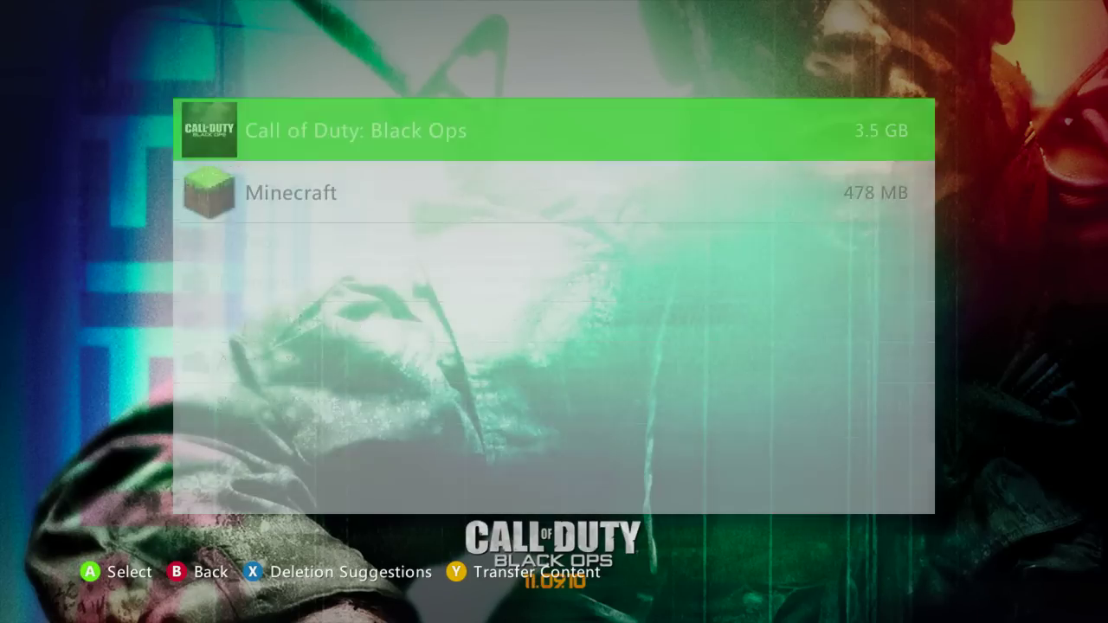
{"action": "key", "text": "Return"}
Highlight the user's 35 MB Los Dangeles save and choose Move.
{"action": "key", "text": "Down"}
{"action": "key", "text": "Down"}
{"action": "key", "text": "Down"}
{"action": "key", "text": "Down"}
{"action": "key", "text": "Down"}
{"action": "key", "text": "Down"}
{"action": "key", "text": "Down"}
{"action": "key", "text": "Down"}
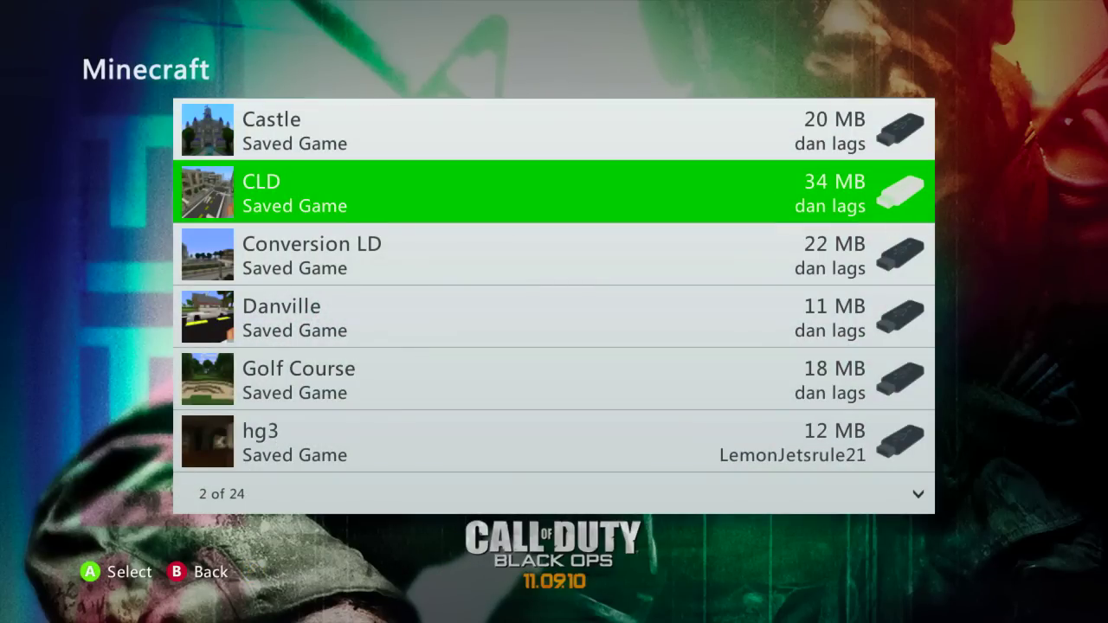
{"action": "key", "text": "Down"}
{"action": "key", "text": "Down"}
{"action": "key", "text": "Down"}
{"action": "key", "text": "Down"}
{"action": "key", "text": "Down"}
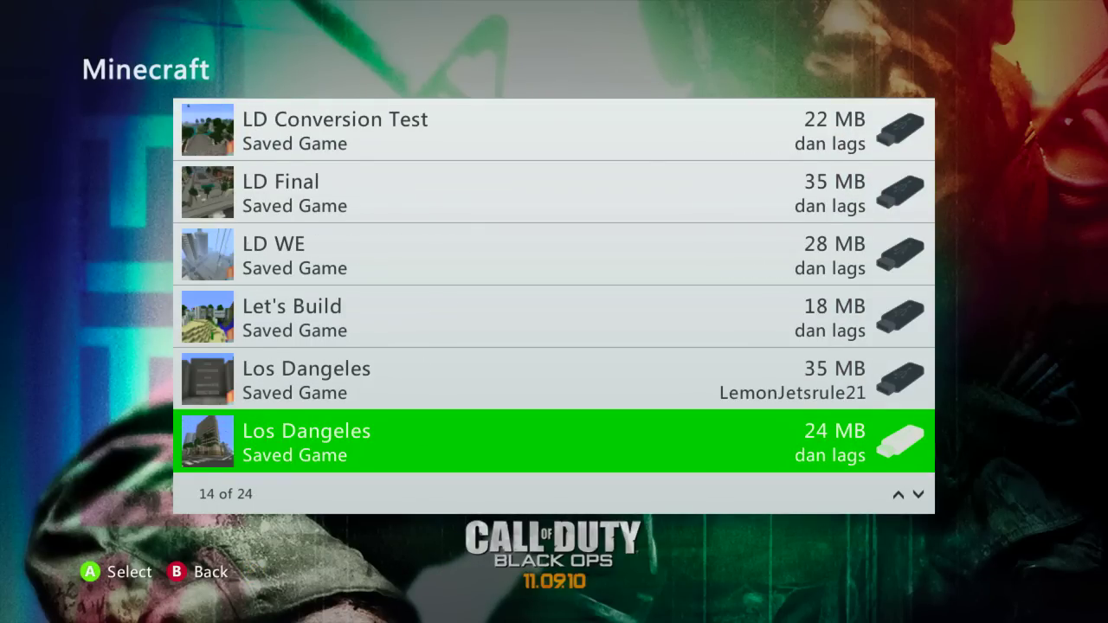
{"action": "key", "text": "Down"}
{"action": "key", "text": "Up"}
{"action": "key", "text": "Up"}
{"action": "key", "text": "Down"}
{"action": "key", "text": "Down"}
{"action": "key", "text": "Up"}
{"action": "key", "text": "Up"}
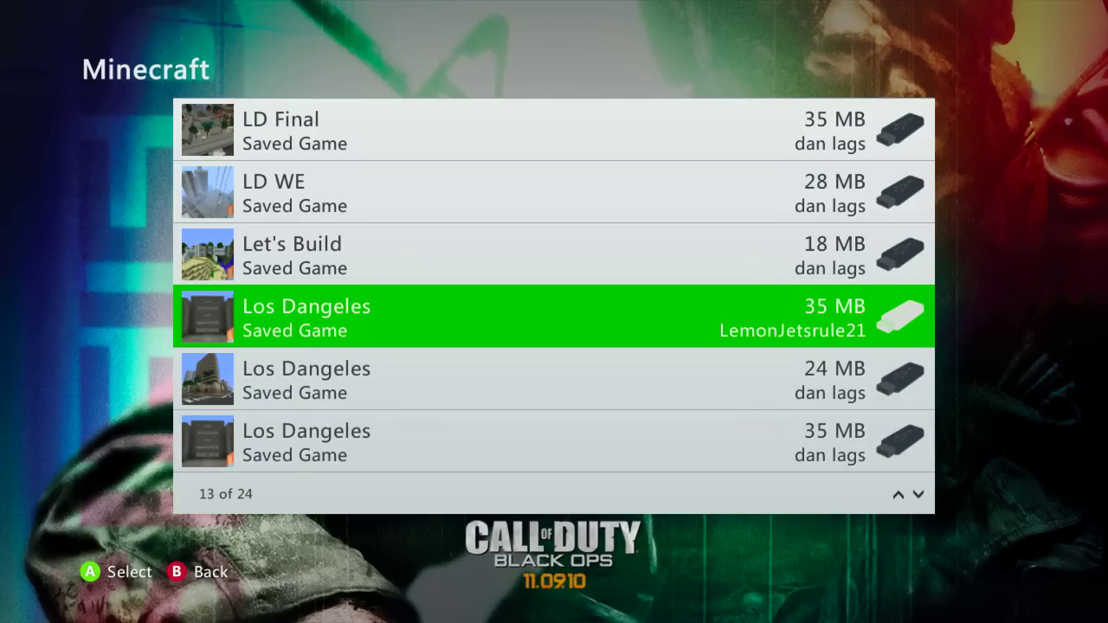
{"action": "key", "text": "Down"}
{"action": "key", "text": "Down"}
{"action": "key", "text": "Down"}
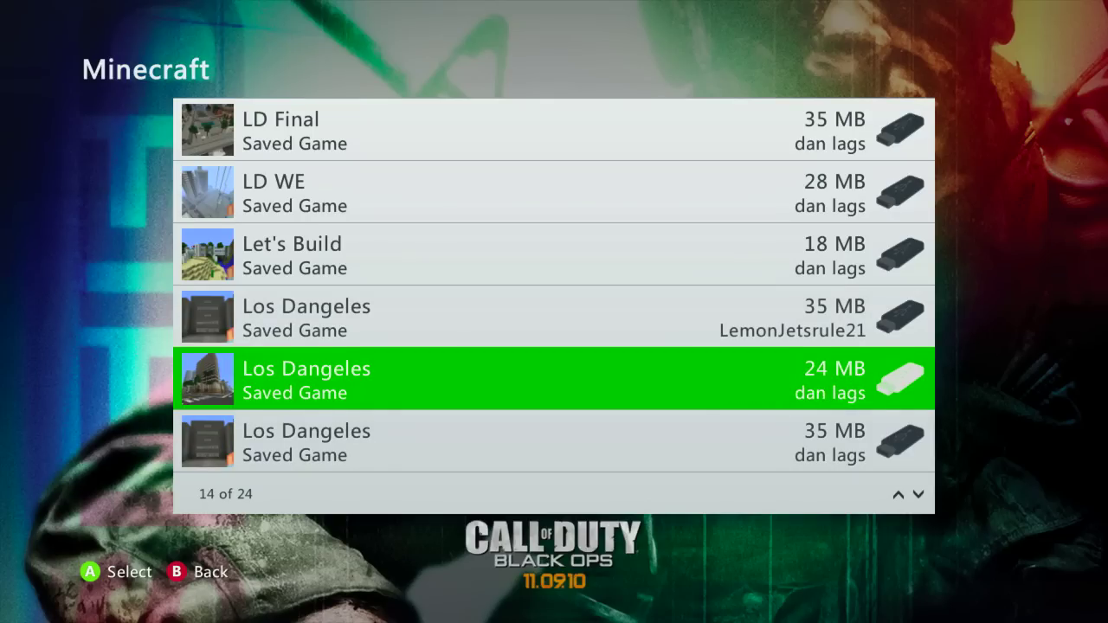
{"action": "key", "text": "Up"}
{"action": "key", "text": "Up"}
{"action": "key", "text": "Up"}
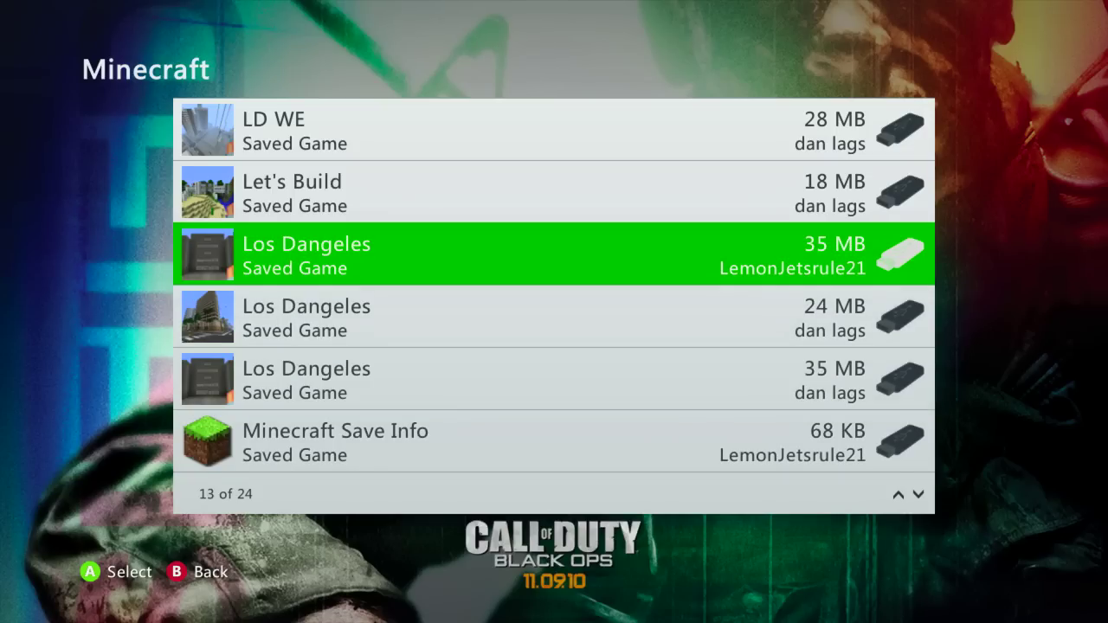
{"action": "key", "text": "Return"}
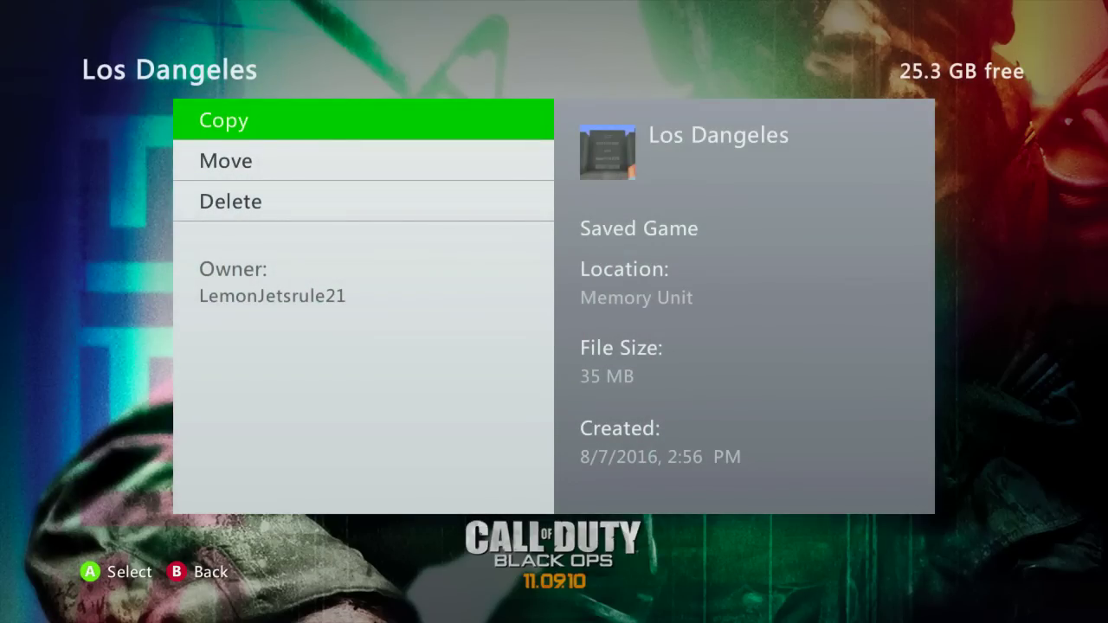
{"action": "key", "text": "Down"}
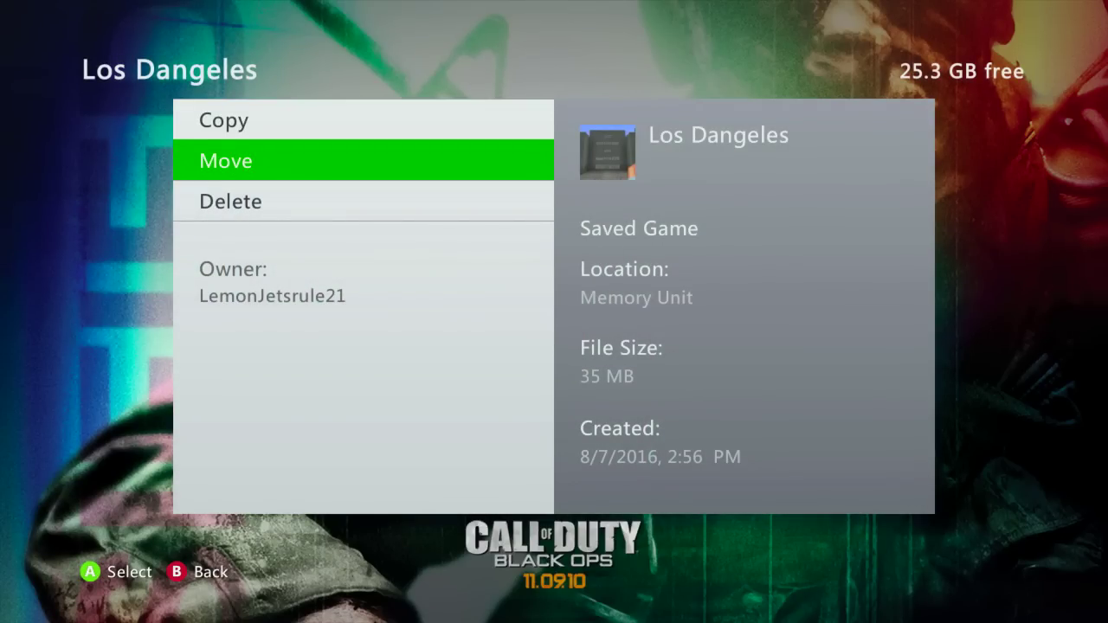
{"action": "key", "text": "Return"}
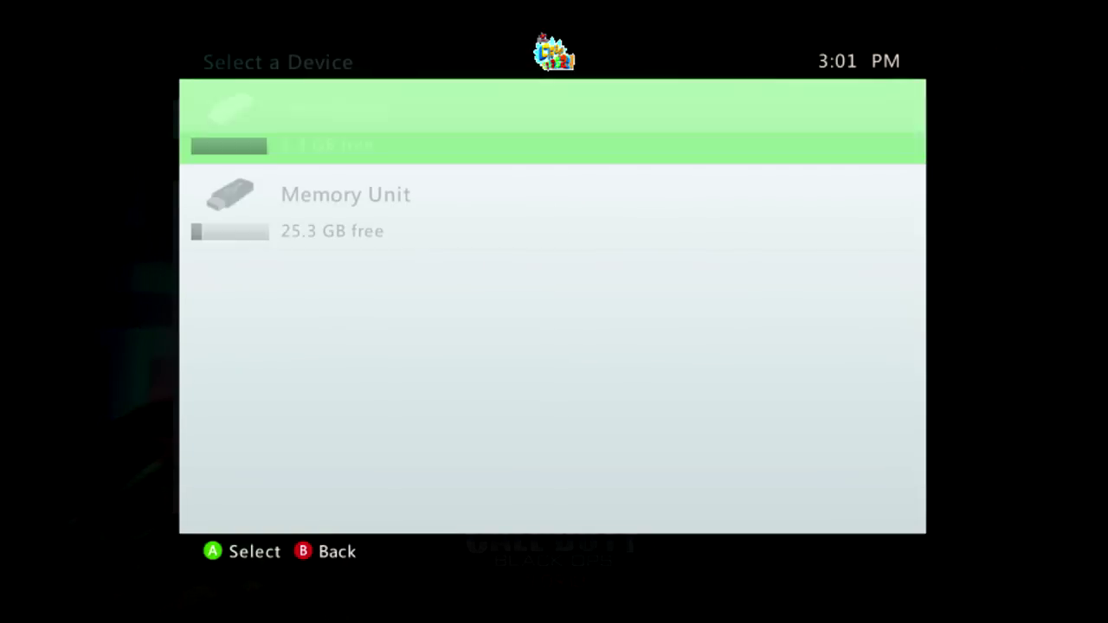